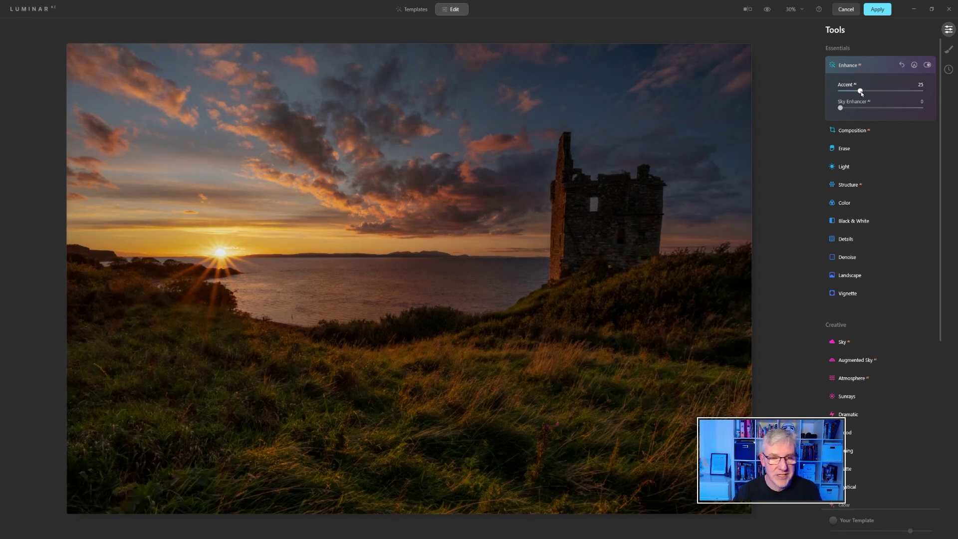
# - Set the Enhance Accent to 21 and the Sky Enhancer to 12
pyautogui.moveTo(862, 93); pyautogui.dragTo(858, 92)
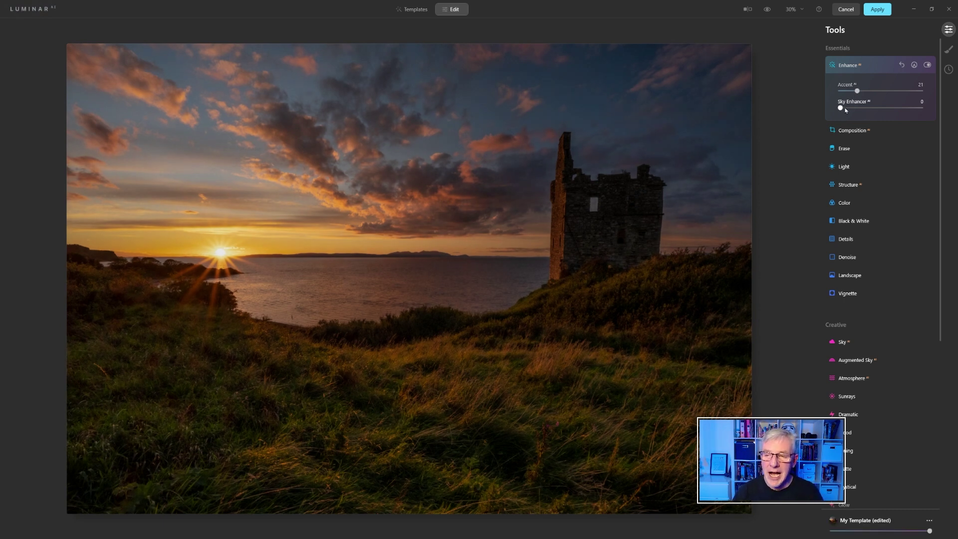
pyautogui.moveTo(842, 110); pyautogui.dragTo(852, 110)
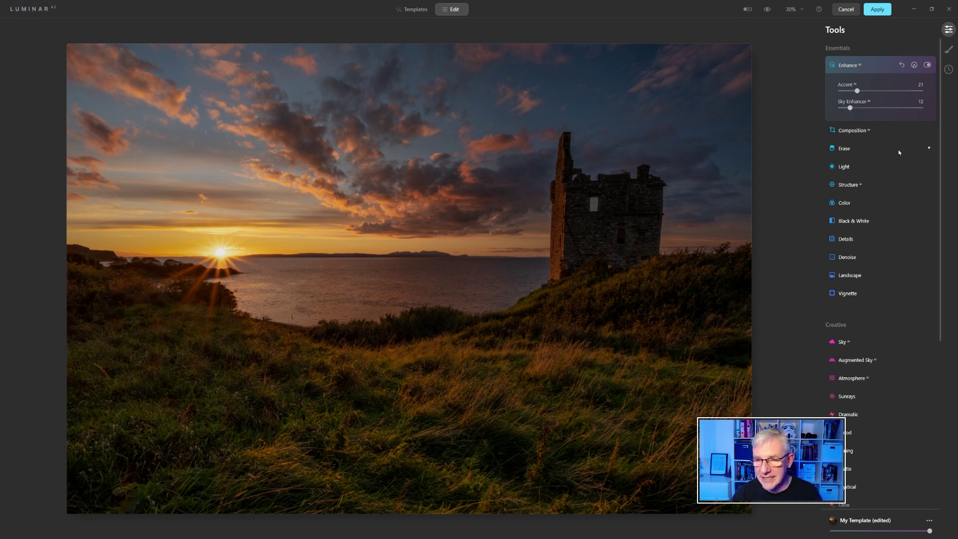
# - Set the Structure Amount to 16 and paint its mask at radius 47 over the castle's sunlit edge, the bushes, the hillside and patches of grass
pyautogui.click(853, 188)
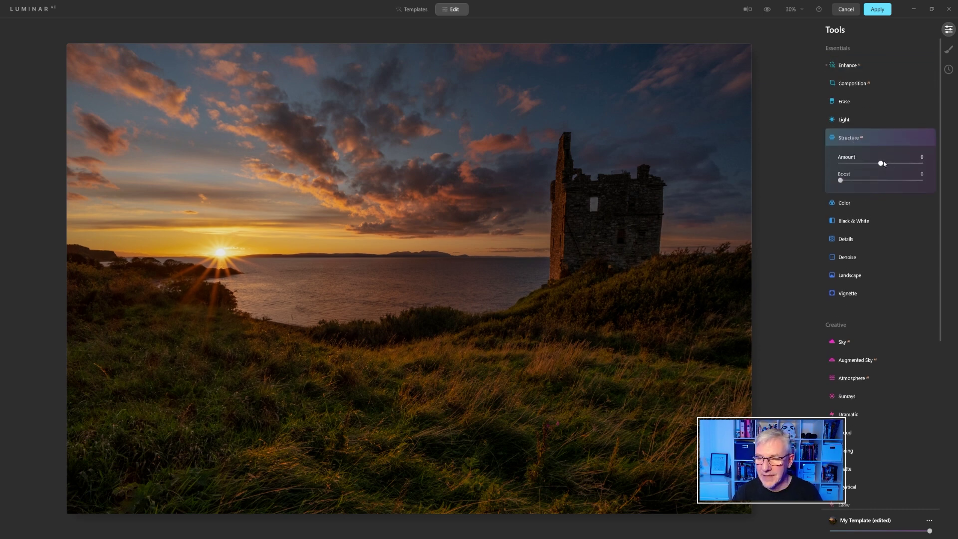
pyautogui.moveTo(882, 165); pyautogui.dragTo(889, 165)
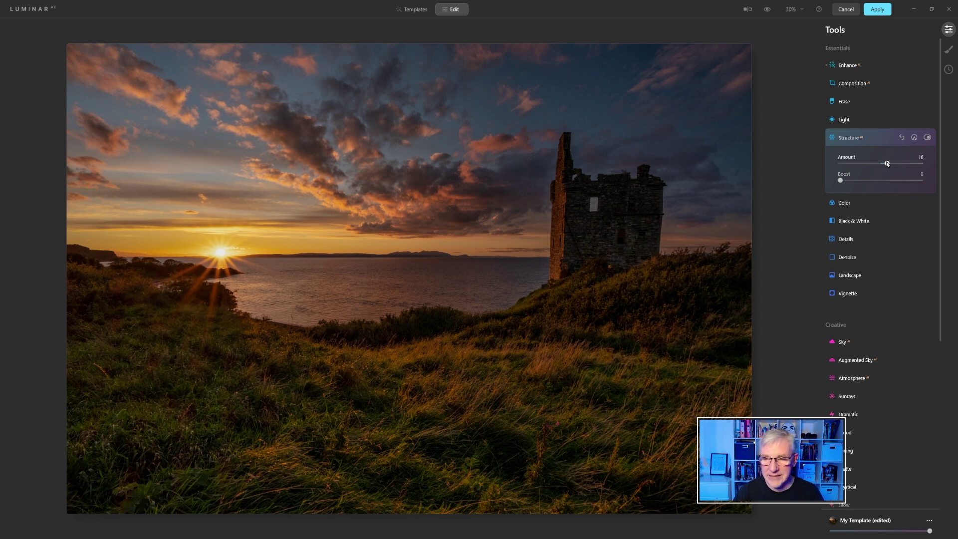
pyautogui.click(916, 138)
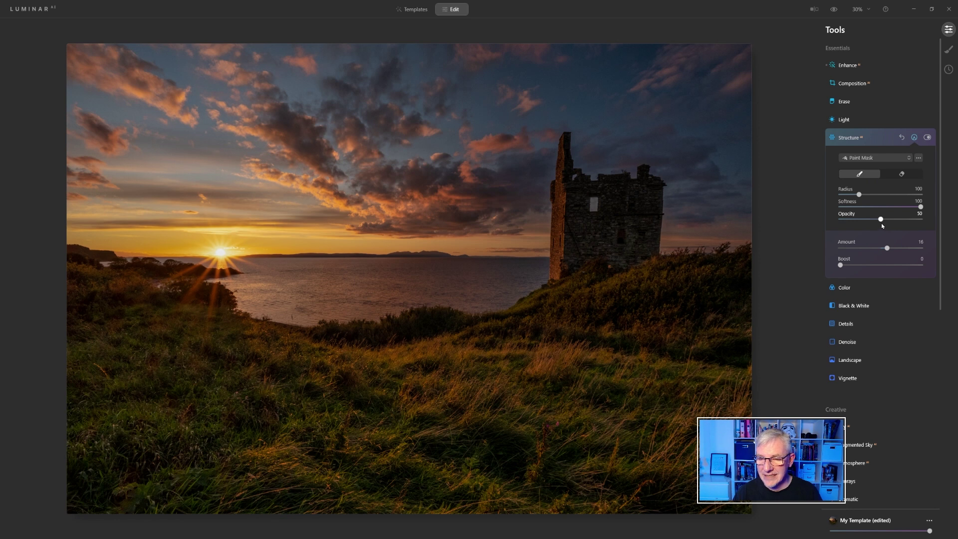
pyautogui.moveTo(859, 195); pyautogui.dragTo(848, 195)
pyautogui.moveTo(565, 166)
pyautogui.mouseDown()
pyautogui.moveTo(557, 274)
pyautogui.moveTo(564, 189)
pyautogui.moveTo(542, 217)
pyautogui.mouseUp()
pyautogui.moveTo(145, 286)
pyautogui.mouseDown()
pyautogui.moveTo(83, 288)
pyautogui.moveTo(72, 269)
pyautogui.moveTo(128, 276)
pyautogui.mouseUp()
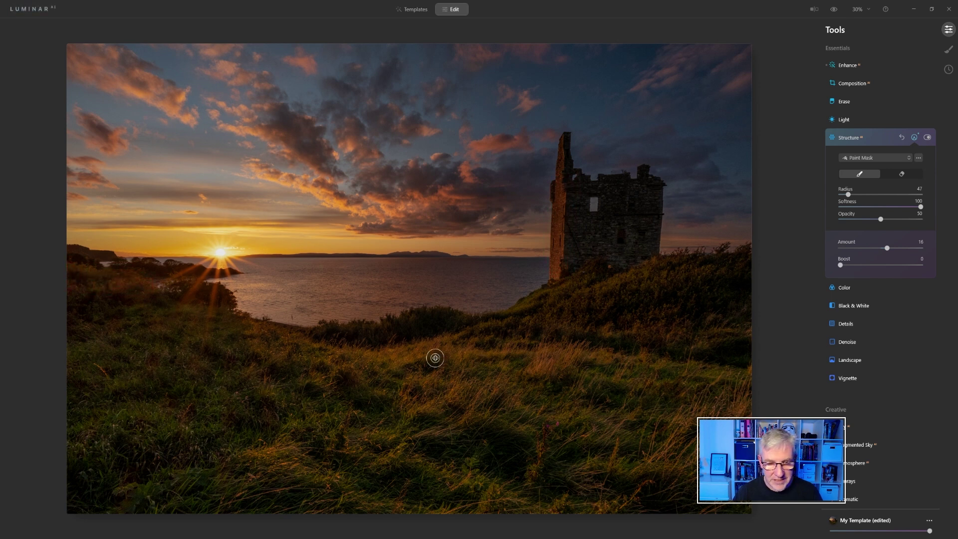
pyautogui.moveTo(563, 300); pyautogui.dragTo(676, 263)
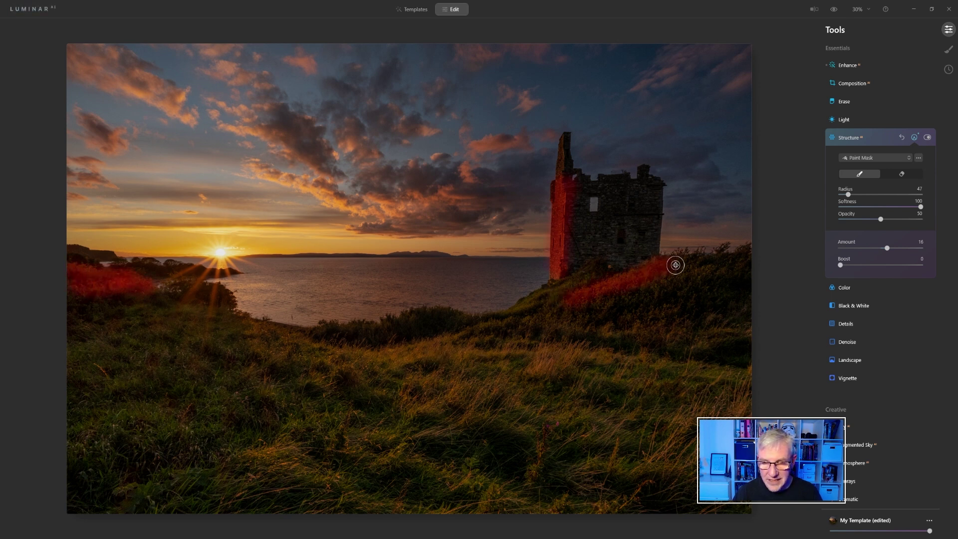
pyautogui.moveTo(578, 285)
pyautogui.mouseDown()
pyautogui.moveTo(515, 315)
pyautogui.moveTo(474, 319)
pyautogui.moveTo(506, 323)
pyautogui.moveTo(383, 356)
pyautogui.moveTo(273, 335)
pyautogui.mouseUp()
pyautogui.moveTo(427, 362)
pyautogui.mouseDown()
pyautogui.moveTo(485, 354)
pyautogui.moveTo(532, 367)
pyautogui.moveTo(568, 348)
pyautogui.moveTo(557, 373)
pyautogui.moveTo(592, 350)
pyautogui.mouseUp()
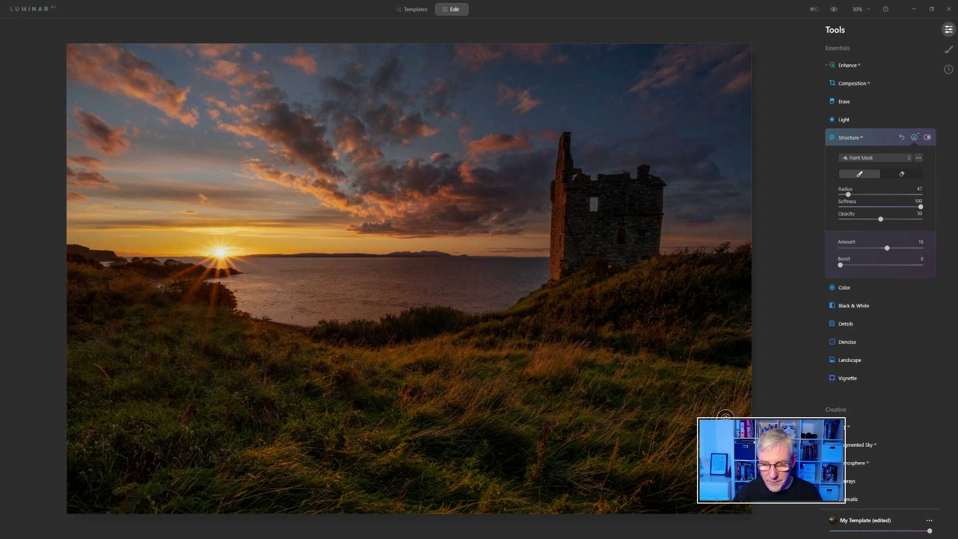
pyautogui.moveTo(293, 458); pyautogui.dragTo(355, 494)
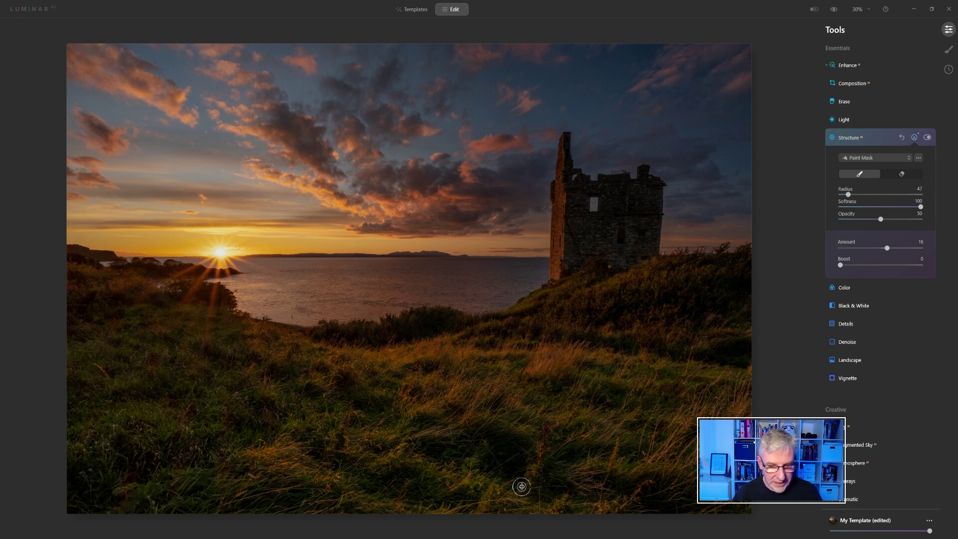
pyautogui.moveTo(428, 381)
pyautogui.mouseDown()
pyautogui.moveTo(446, 389)
pyautogui.moveTo(448, 404)
pyautogui.moveTo(488, 393)
pyautogui.moveTo(463, 422)
pyautogui.moveTo(501, 388)
pyautogui.mouseUp()
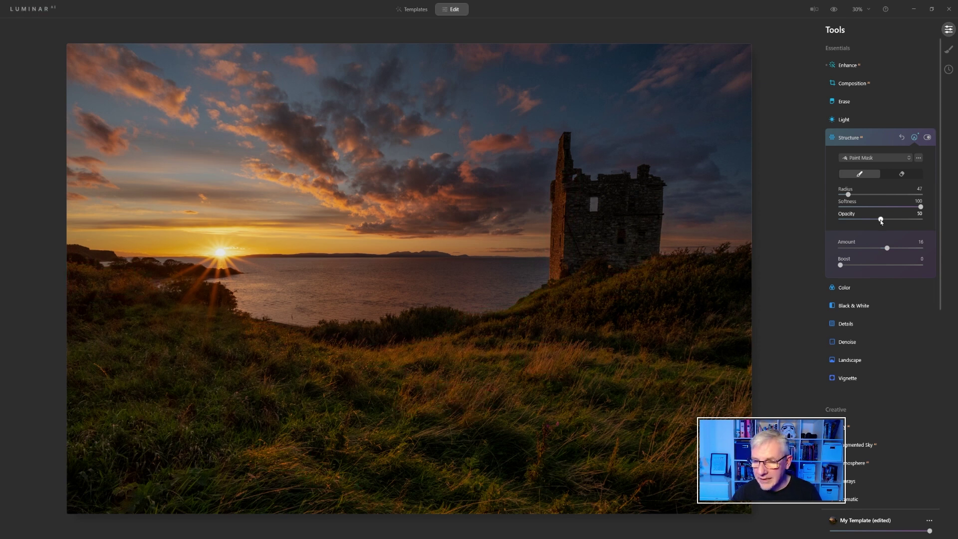
# - Paint the Structure mask over the foreground grass with brush opacity 21 and radius 167
pyautogui.moveTo(882, 219); pyautogui.dragTo(858, 222)
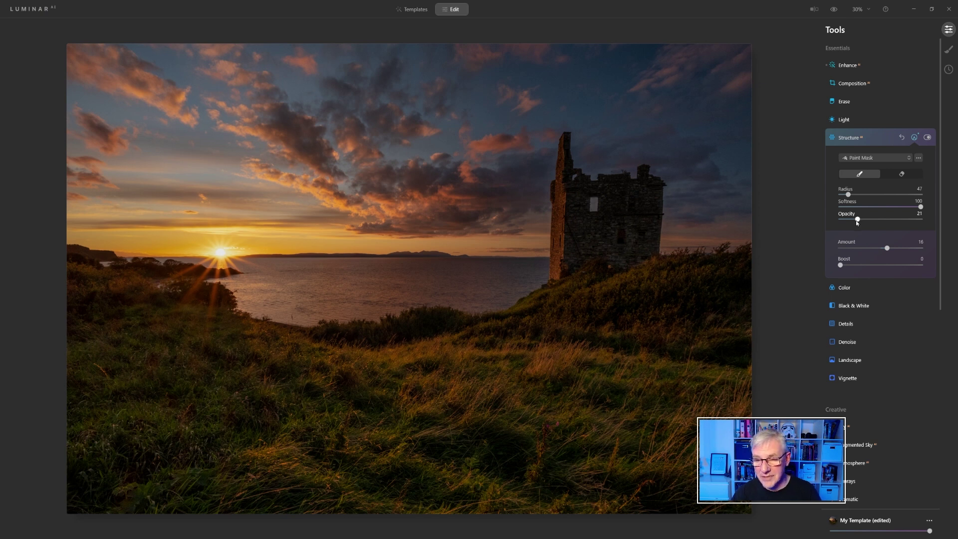
pyautogui.moveTo(848, 195); pyautogui.dragTo(873, 194)
pyautogui.moveTo(635, 418)
pyautogui.mouseDown()
pyautogui.moveTo(573, 463)
pyautogui.moveTo(666, 401)
pyautogui.moveTo(609, 405)
pyautogui.moveTo(471, 380)
pyautogui.moveTo(355, 375)
pyautogui.moveTo(266, 397)
pyautogui.moveTo(465, 458)
pyautogui.moveTo(575, 506)
pyautogui.moveTo(277, 451)
pyautogui.moveTo(241, 388)
pyautogui.moveTo(176, 433)
pyautogui.moveTo(221, 329)
pyautogui.moveTo(95, 359)
pyautogui.moveTo(281, 505)
pyautogui.mouseUp()
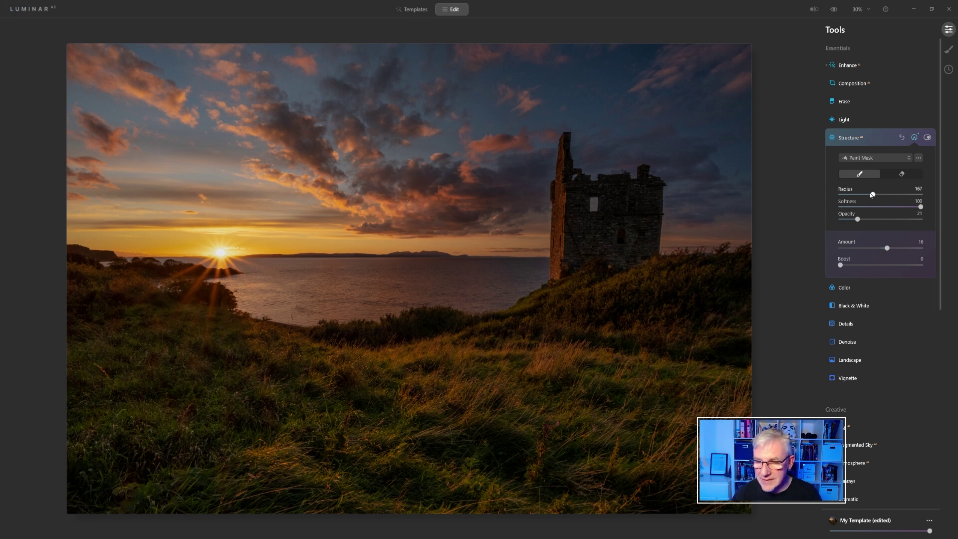
# - Paint the Structure mask along the dark clouds above the sea with brush radius 66, and finish masking
pyautogui.moveTo(873, 194); pyautogui.dragTo(852, 195)
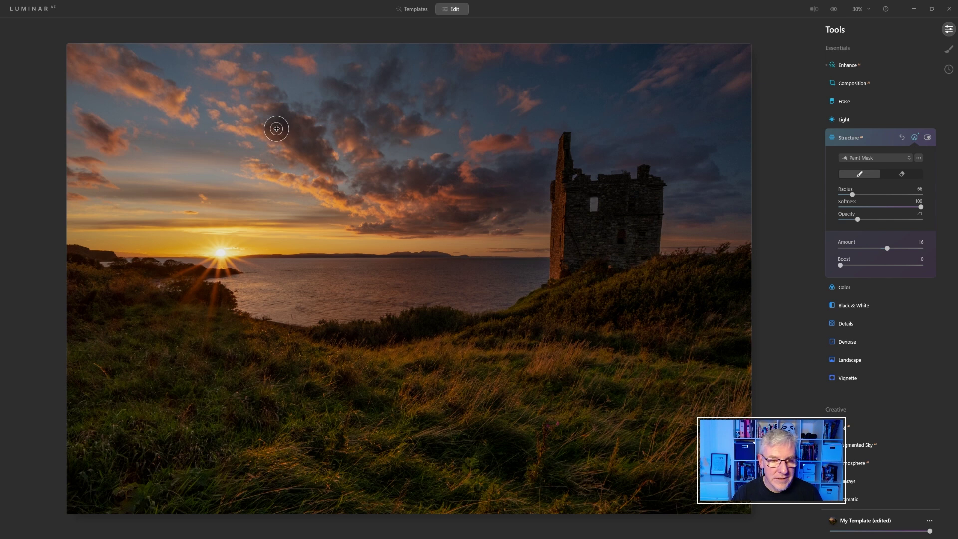
pyautogui.moveTo(275, 129)
pyautogui.mouseDown()
pyautogui.moveTo(354, 205)
pyautogui.moveTo(479, 170)
pyautogui.moveTo(370, 226)
pyautogui.moveTo(382, 184)
pyautogui.mouseUp()
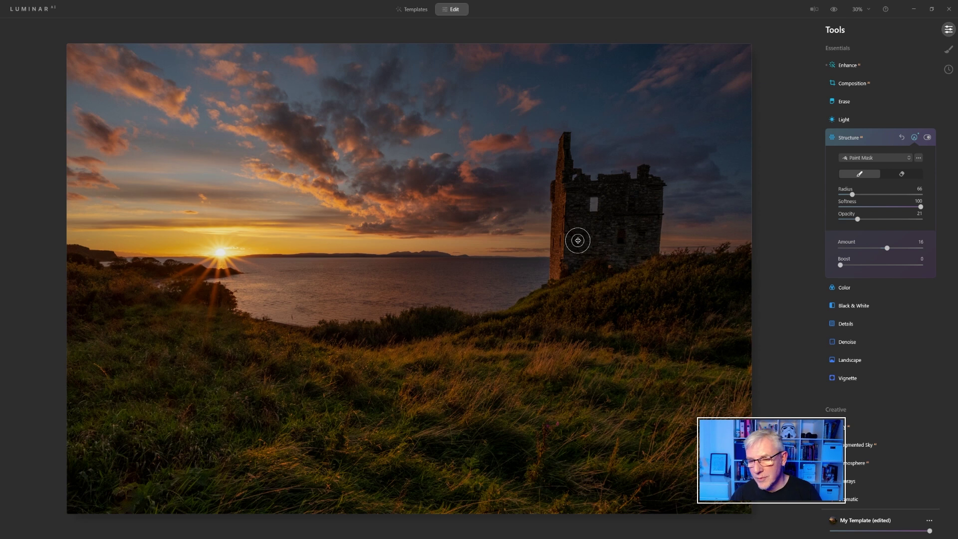
pyautogui.click(916, 138)
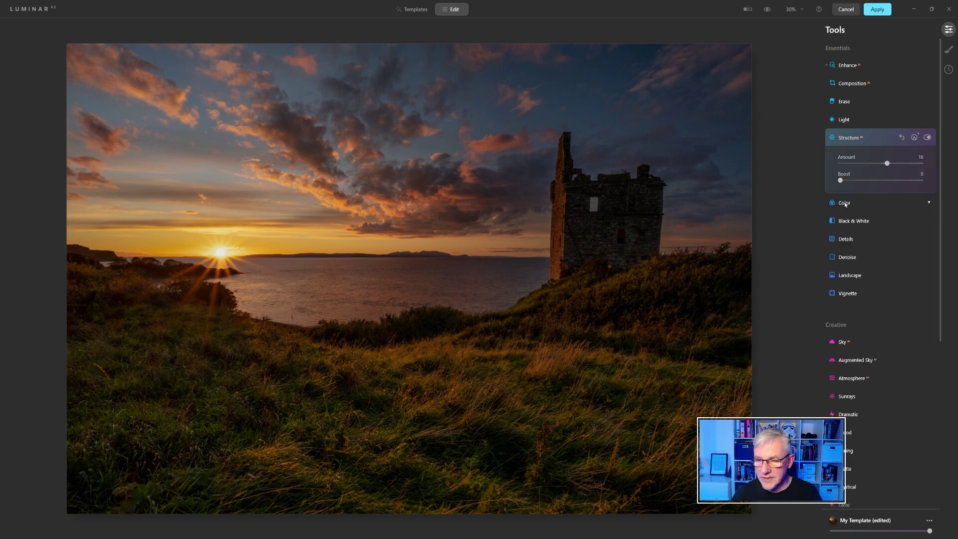
# - Set the HSL saturation to -14 for Blue, 3 for Yellow and -71 for Green in the Color tool
pyautogui.click(845, 204)
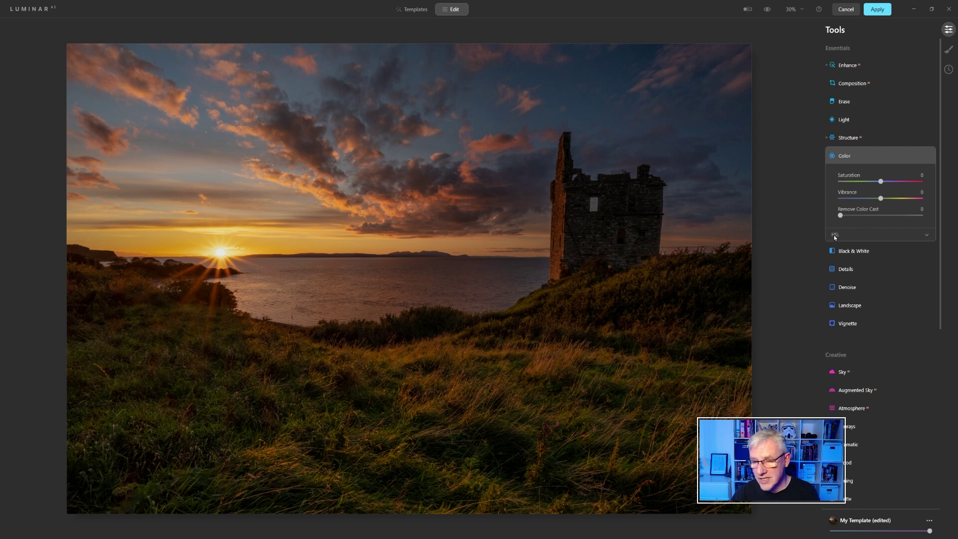
pyautogui.click(835, 235)
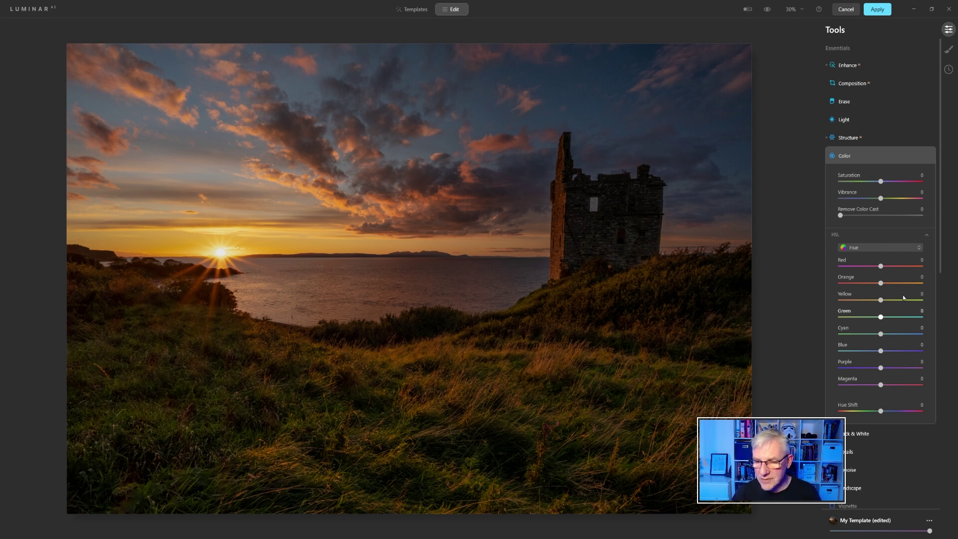
pyautogui.click(881, 250)
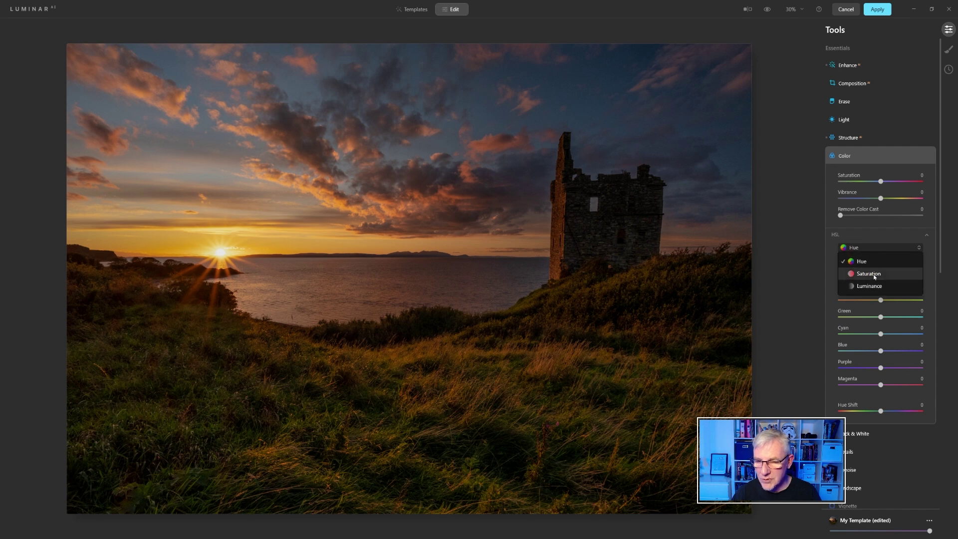
pyautogui.click(875, 276)
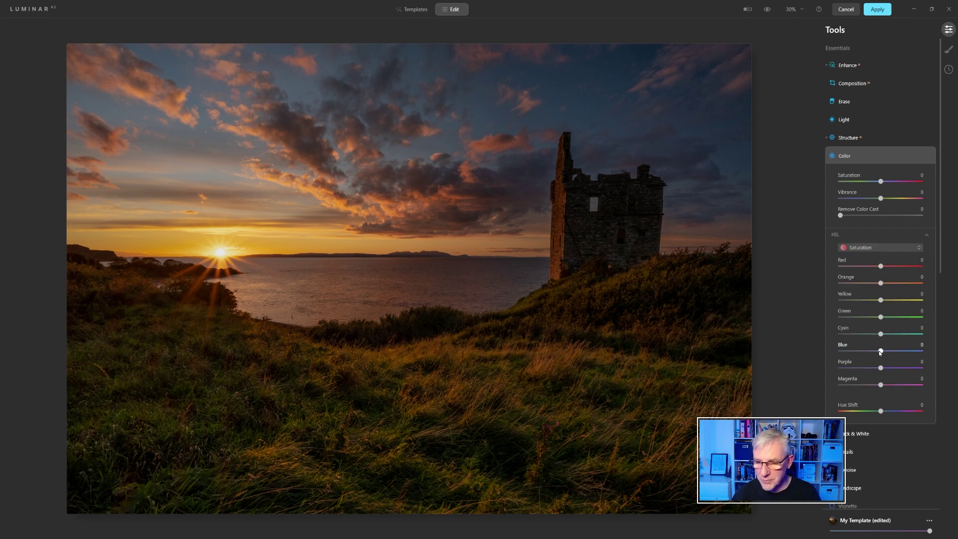
pyautogui.moveTo(881, 352); pyautogui.dragTo(878, 352)
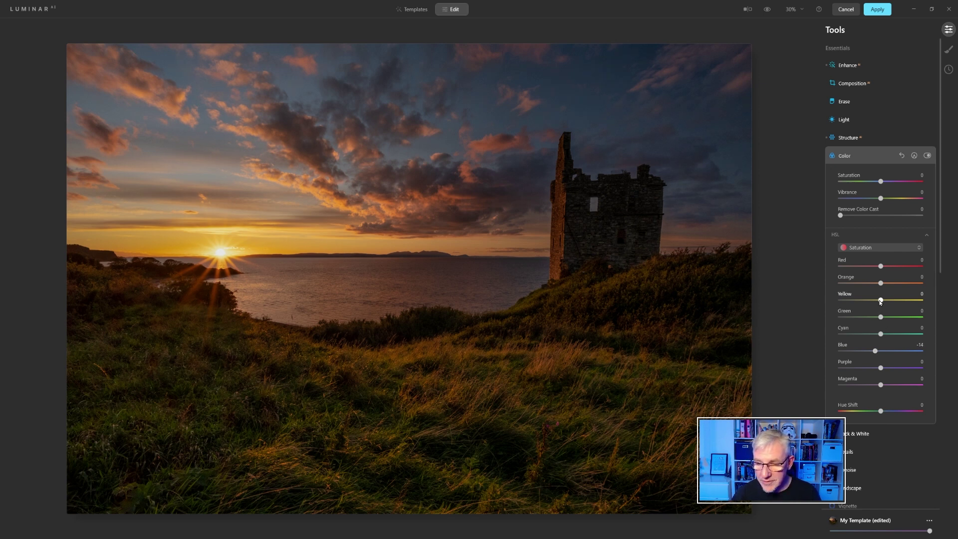
pyautogui.moveTo(881, 300); pyautogui.dragTo(882, 301)
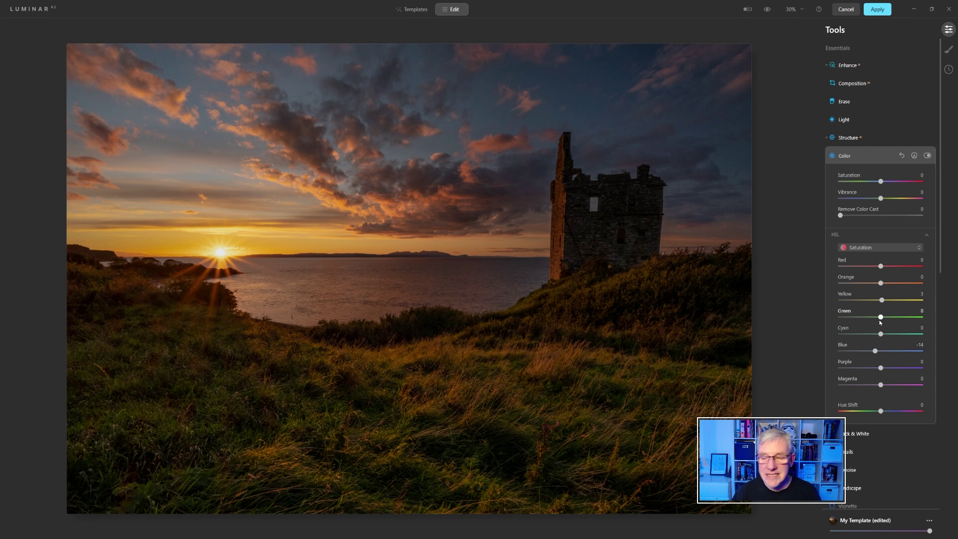
pyautogui.moveTo(881, 318); pyautogui.dragTo(852, 318)
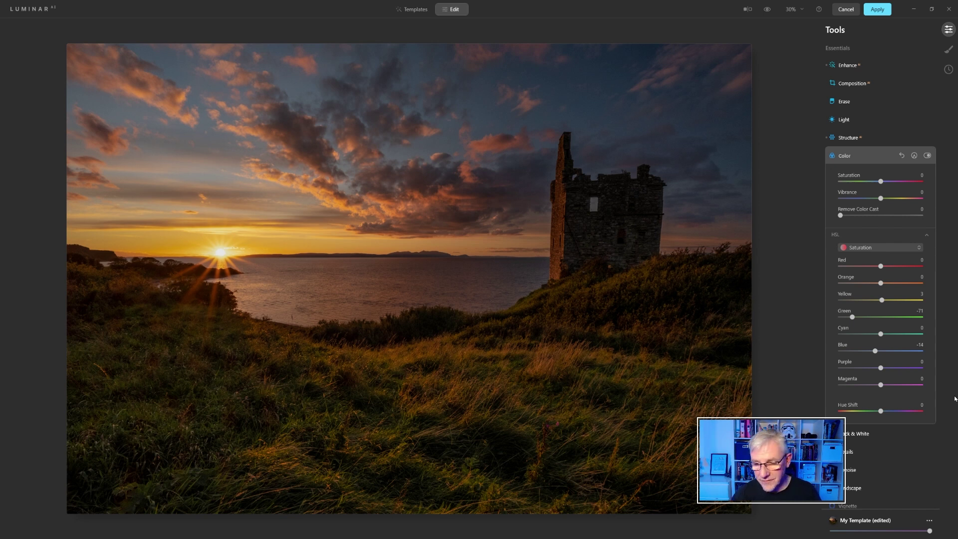
pyautogui.click(849, 158)
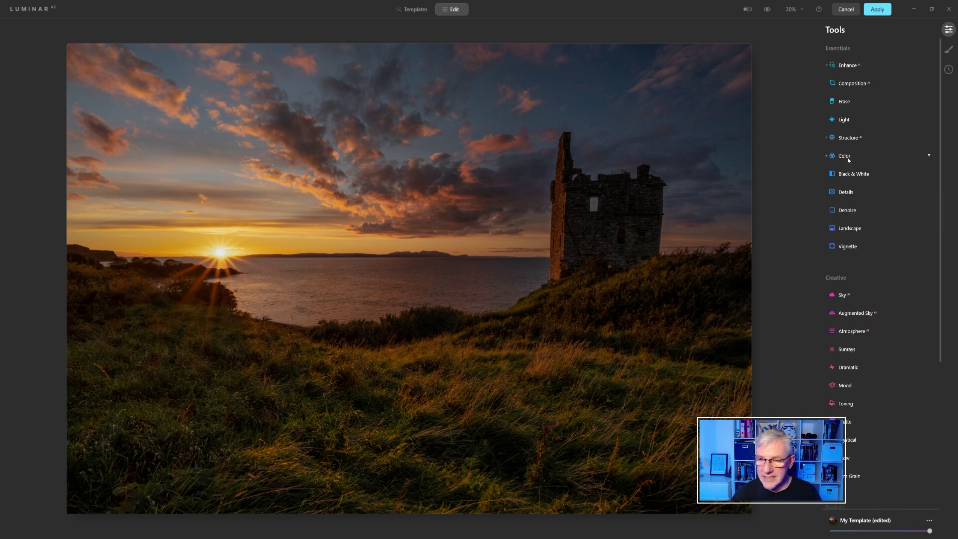
# - Set Small Details to 12 and paint its mask at radius 40 over the castle's lit edge, the hillside, the bushes and bright grass
pyautogui.click(848, 193)
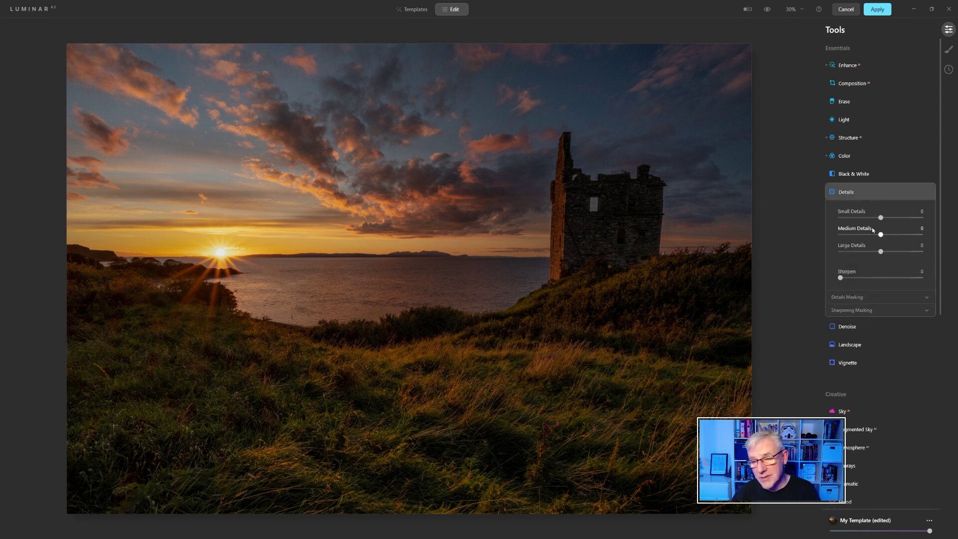
pyautogui.moveTo(881, 219); pyautogui.dragTo(885, 219)
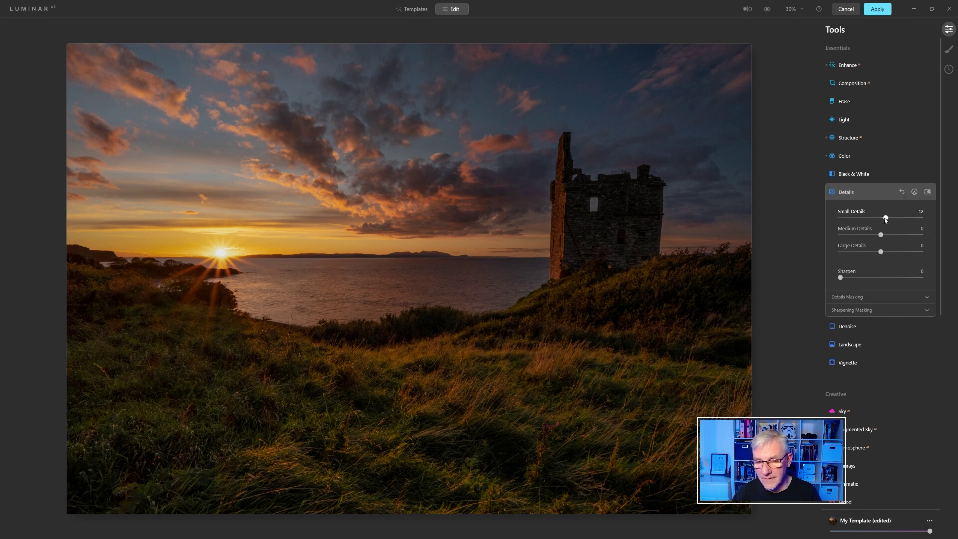
pyautogui.click(914, 192)
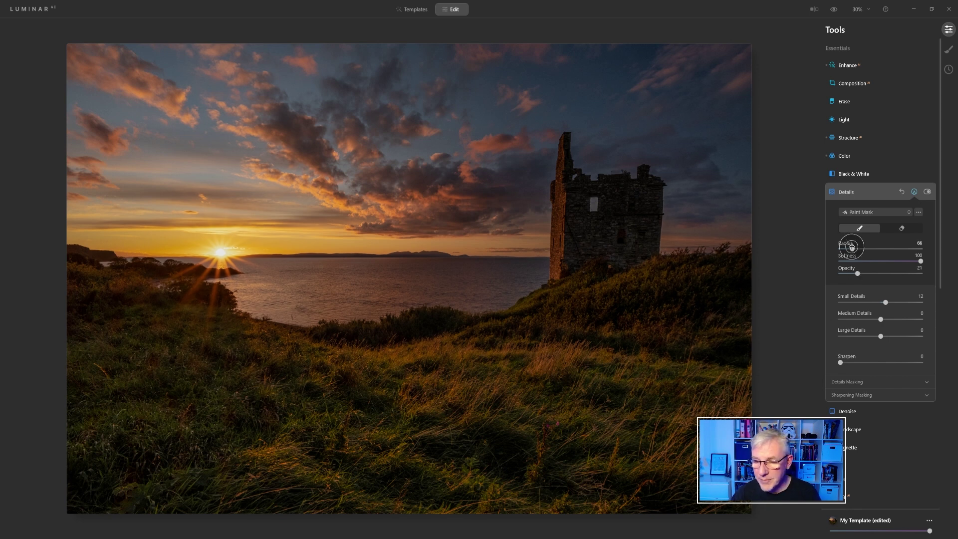
pyautogui.moveTo(853, 249); pyautogui.dragTo(847, 248)
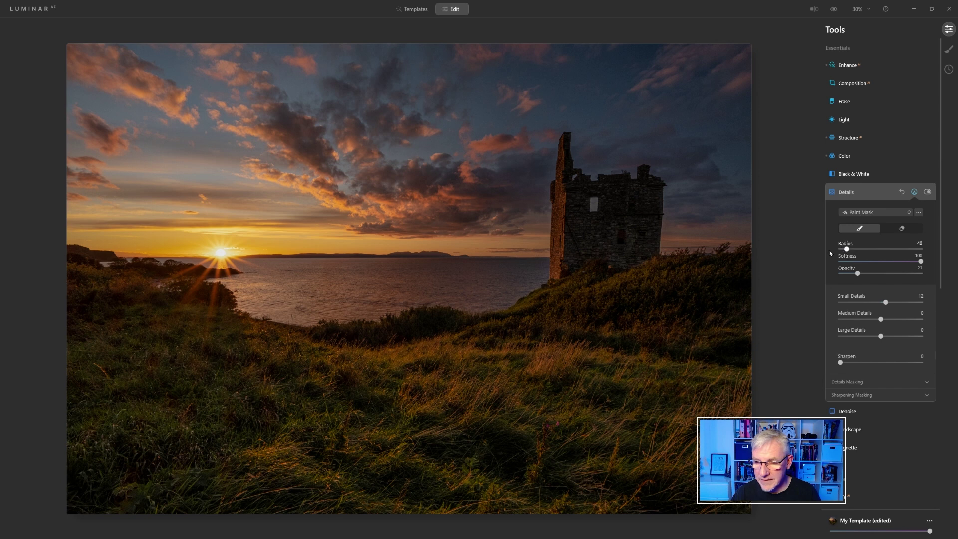
pyautogui.moveTo(575, 170)
pyautogui.mouseDown()
pyautogui.moveTo(565, 159)
pyautogui.moveTo(551, 274)
pyautogui.mouseUp()
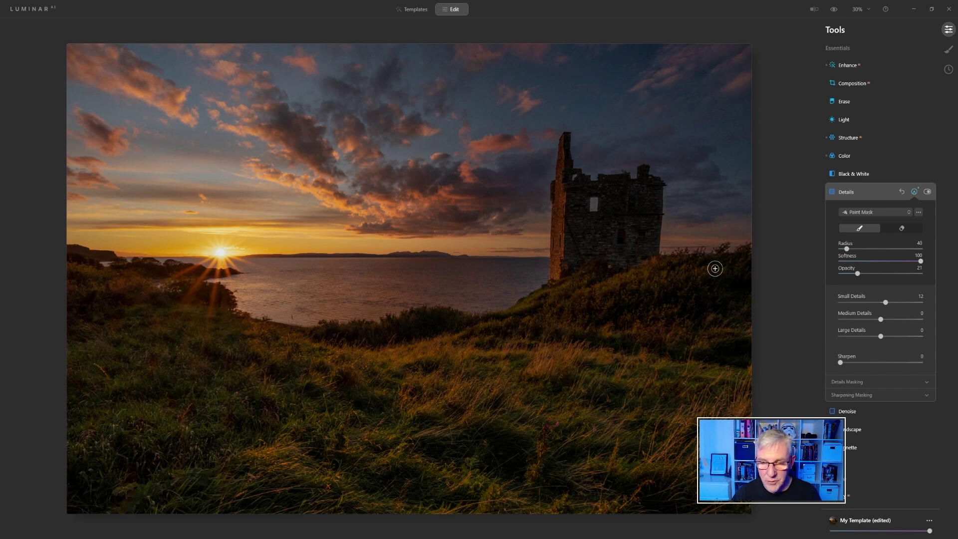
pyautogui.moveTo(572, 284)
pyautogui.mouseDown()
pyautogui.moveTo(513, 313)
pyautogui.moveTo(387, 350)
pyautogui.mouseUp()
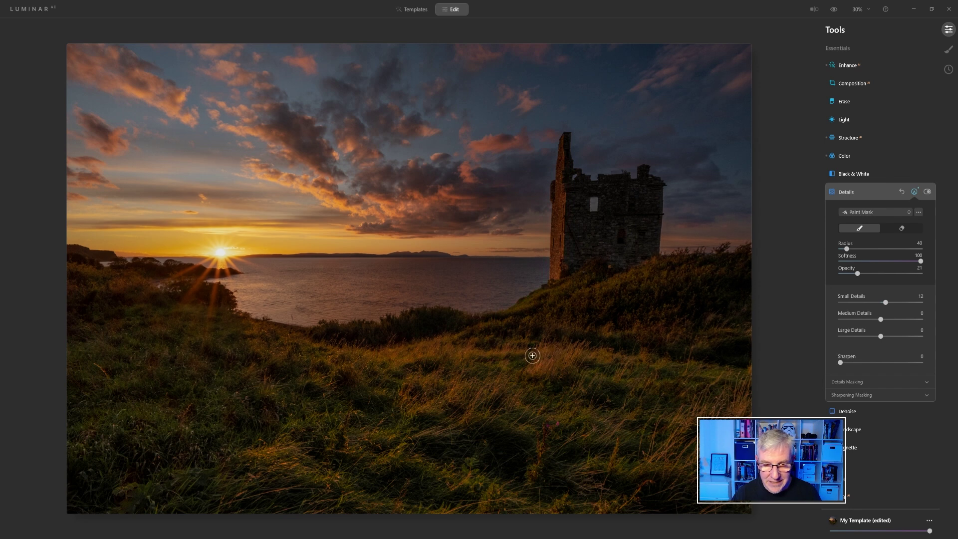
pyautogui.moveTo(534, 372); pyautogui.dragTo(569, 366)
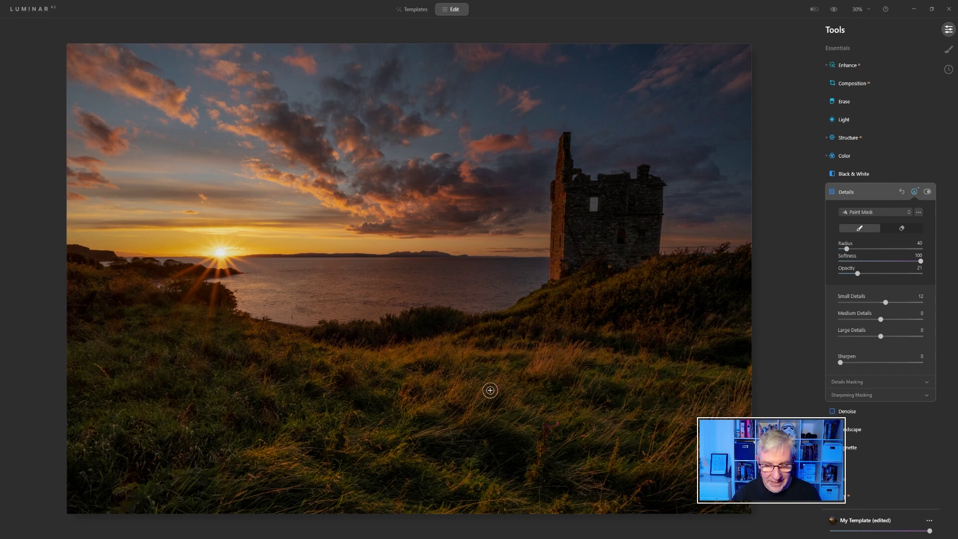
pyautogui.moveTo(398, 391); pyautogui.dragTo(398, 421)
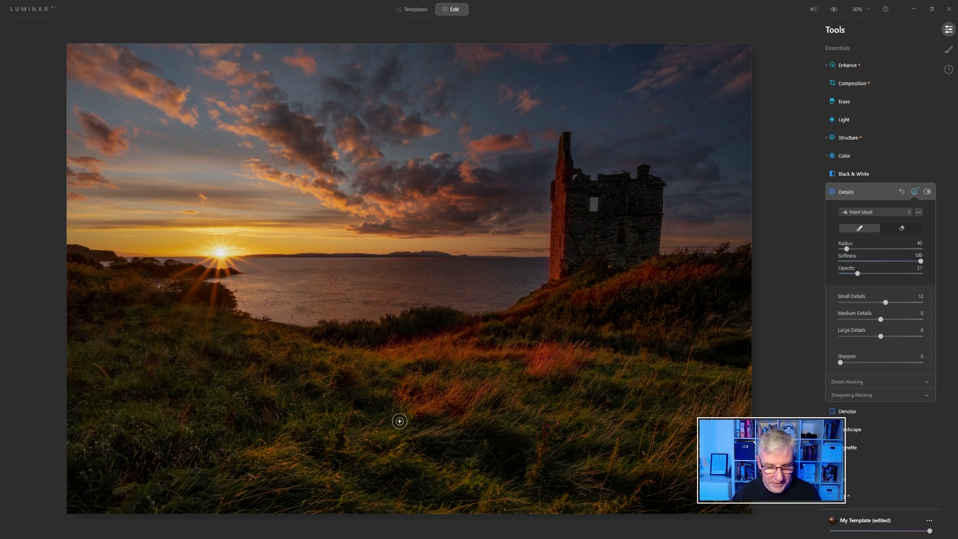
pyautogui.moveTo(261, 457); pyautogui.dragTo(366, 497)
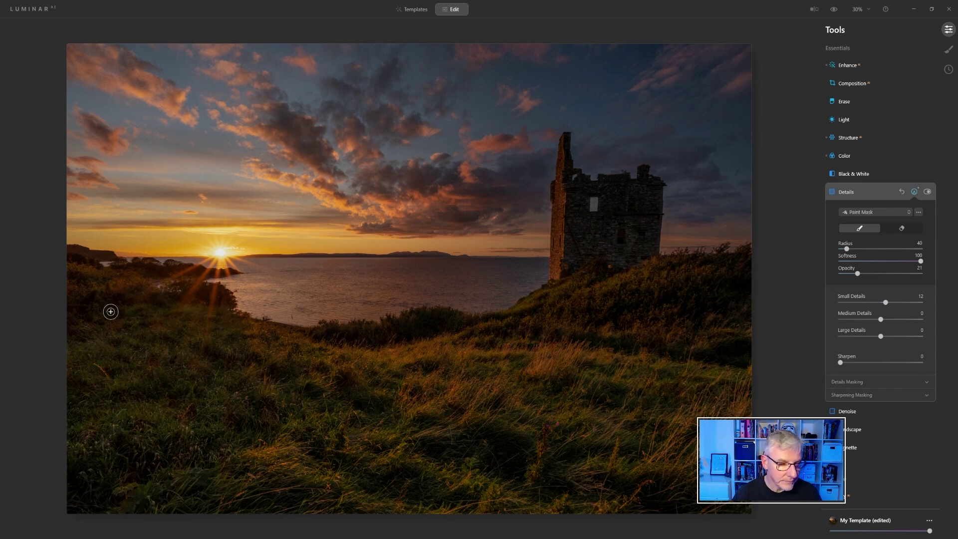
pyautogui.moveTo(100, 287)
pyautogui.mouseDown()
pyautogui.moveTo(142, 285)
pyautogui.moveTo(75, 270)
pyautogui.mouseUp()
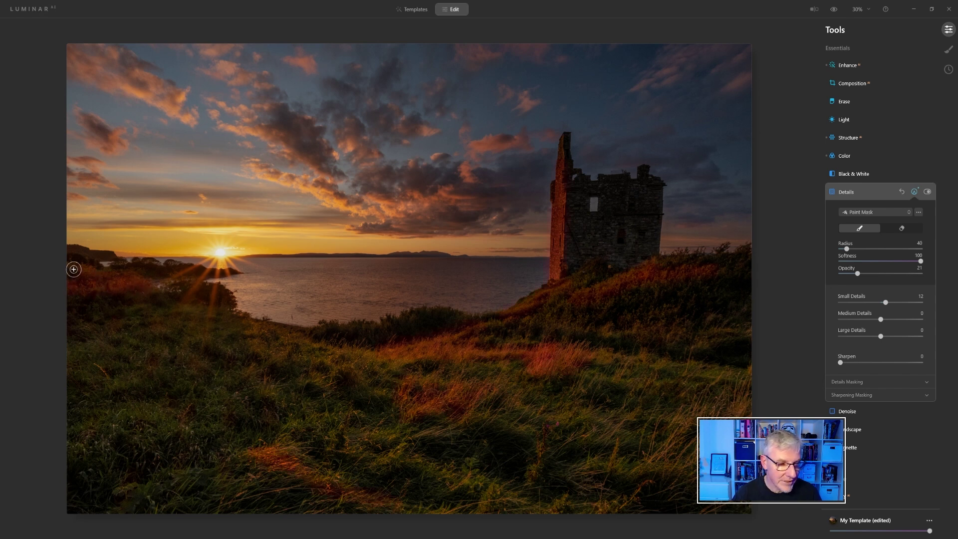
pyautogui.moveTo(250, 328)
pyautogui.mouseDown()
pyautogui.moveTo(255, 347)
pyautogui.moveTo(268, 335)
pyautogui.moveTo(390, 353)
pyautogui.mouseUp()
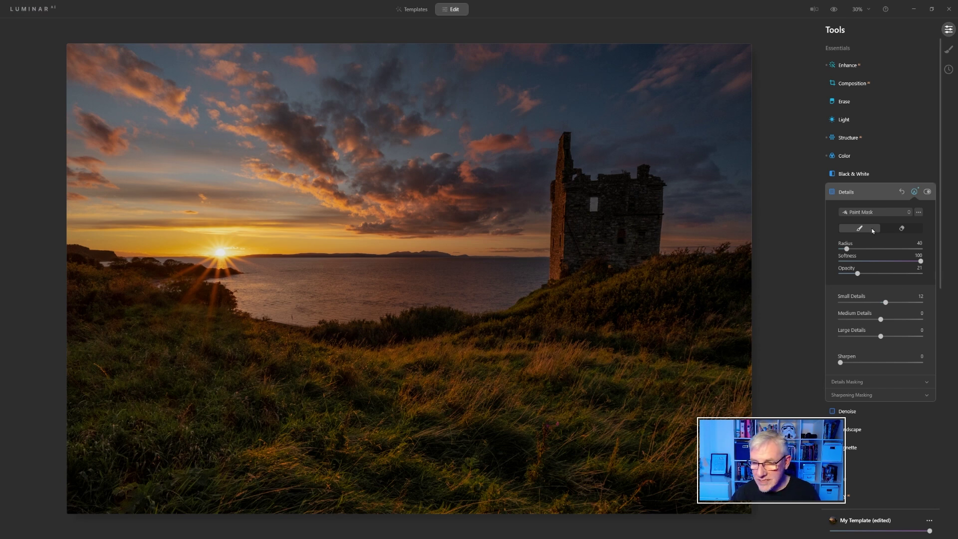
# - Paint the Details mask over the foreground grass with brush radius 135, finish masking and close the Details tool
pyautogui.moveTo(847, 249); pyautogui.dragTo(867, 249)
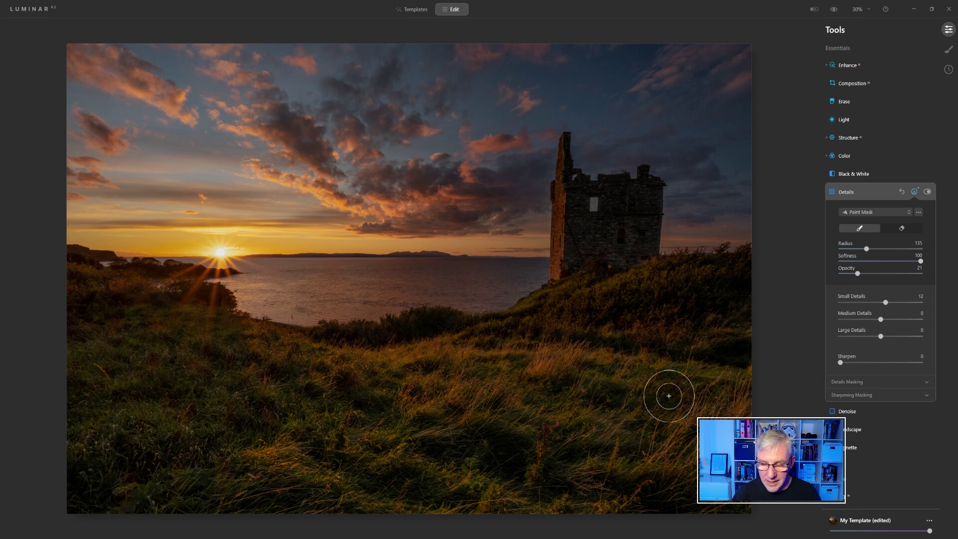
pyautogui.moveTo(642, 399)
pyautogui.mouseDown()
pyautogui.moveTo(599, 435)
pyautogui.moveTo(545, 388)
pyautogui.moveTo(493, 391)
pyautogui.moveTo(574, 415)
pyautogui.moveTo(600, 382)
pyautogui.moveTo(647, 377)
pyautogui.moveTo(554, 424)
pyautogui.moveTo(514, 414)
pyautogui.moveTo(431, 428)
pyautogui.moveTo(347, 409)
pyautogui.moveTo(474, 445)
pyautogui.moveTo(556, 492)
pyautogui.moveTo(615, 510)
pyautogui.moveTo(381, 472)
pyautogui.moveTo(329, 446)
pyautogui.moveTo(348, 409)
pyautogui.moveTo(304, 413)
pyautogui.moveTo(378, 392)
pyautogui.moveTo(350, 408)
pyautogui.moveTo(286, 378)
pyautogui.moveTo(203, 407)
pyautogui.moveTo(126, 483)
pyautogui.moveTo(224, 452)
pyautogui.moveTo(252, 503)
pyautogui.moveTo(285, 501)
pyautogui.moveTo(121, 454)
pyautogui.moveTo(190, 393)
pyautogui.moveTo(132, 390)
pyautogui.moveTo(161, 360)
pyautogui.moveTo(98, 333)
pyautogui.moveTo(174, 326)
pyautogui.moveTo(235, 347)
pyautogui.moveTo(200, 333)
pyautogui.moveTo(93, 358)
pyautogui.moveTo(63, 478)
pyautogui.moveTo(94, 518)
pyautogui.moveTo(243, 514)
pyautogui.moveTo(353, 480)
pyautogui.mouseUp()
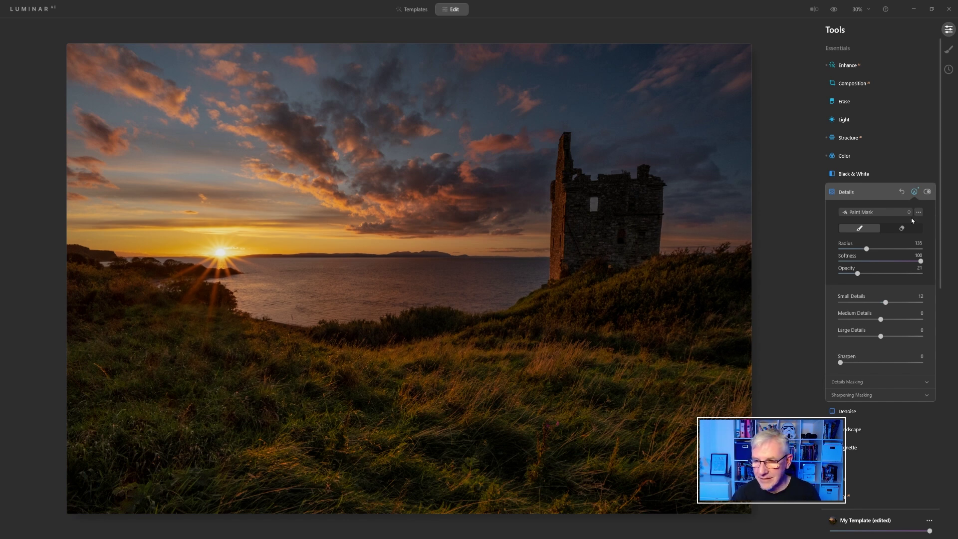
pyautogui.click(915, 192)
pyautogui.click(858, 194)
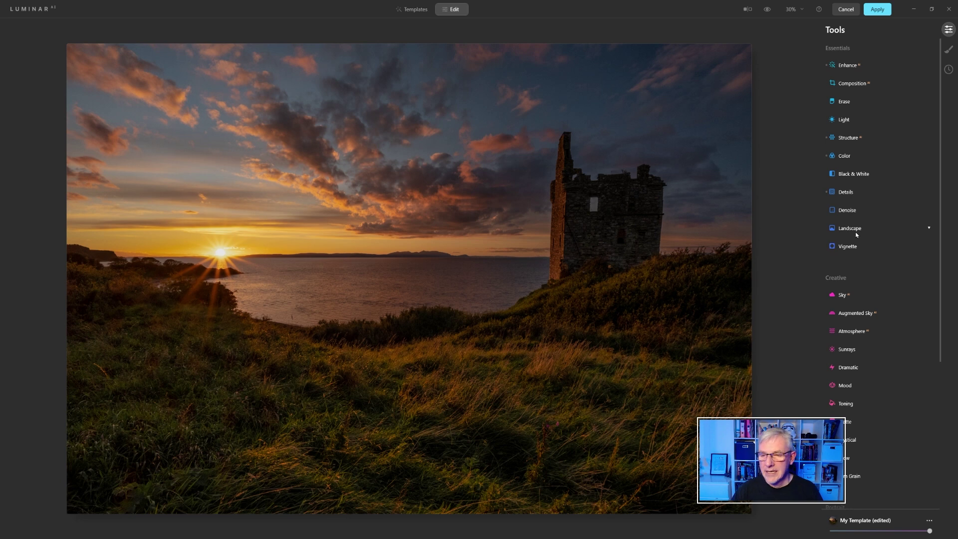
# - Set the Landscape tool's Golden Hour to 15 and paint its mask at radius 49 and opacity 49 down the castle's lit edge
pyautogui.click(855, 230)
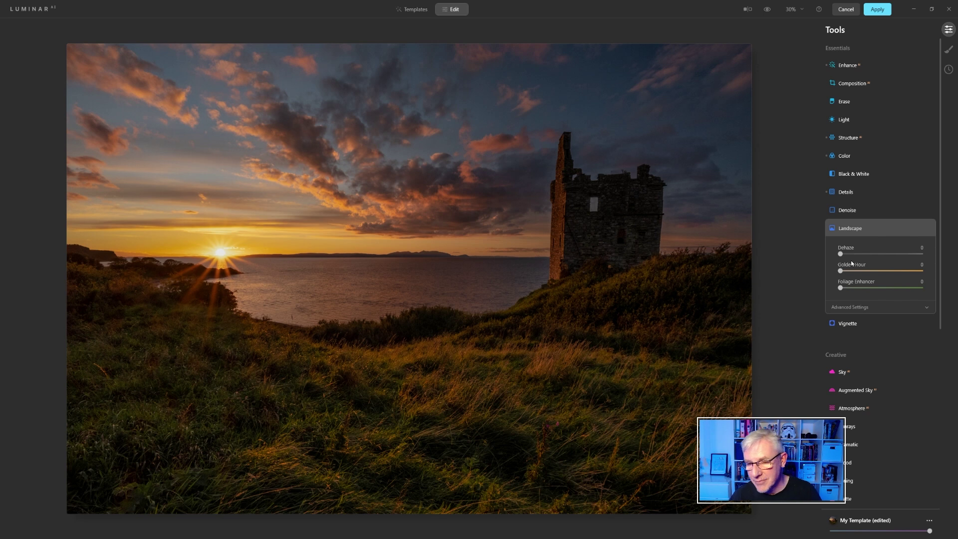
pyautogui.moveTo(842, 272); pyautogui.dragTo(843, 273)
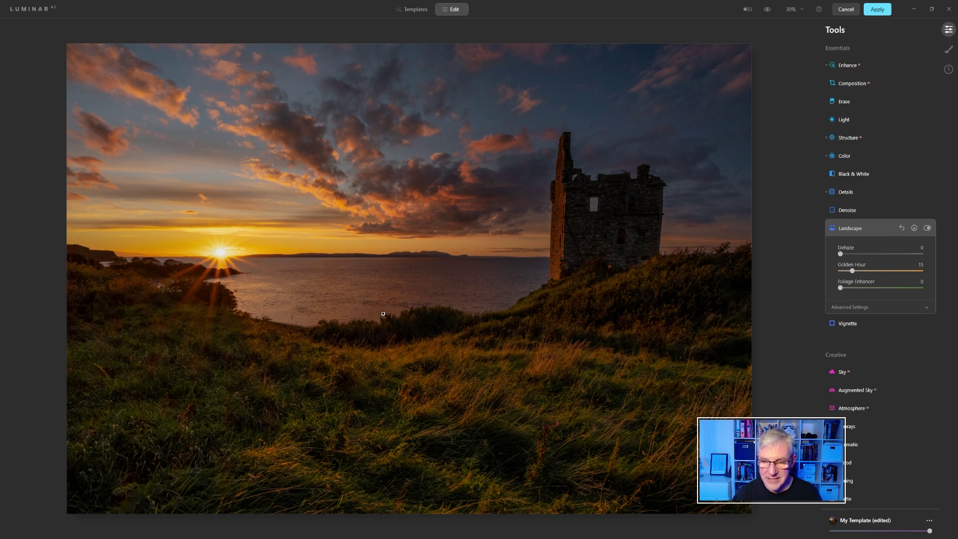
pyautogui.click(914, 229)
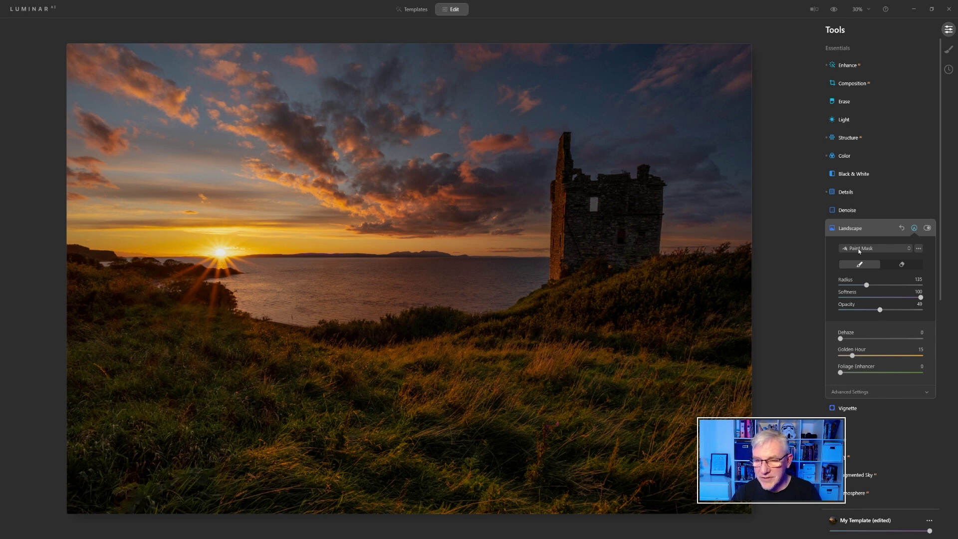
pyautogui.moveTo(867, 285); pyautogui.dragTo(848, 284)
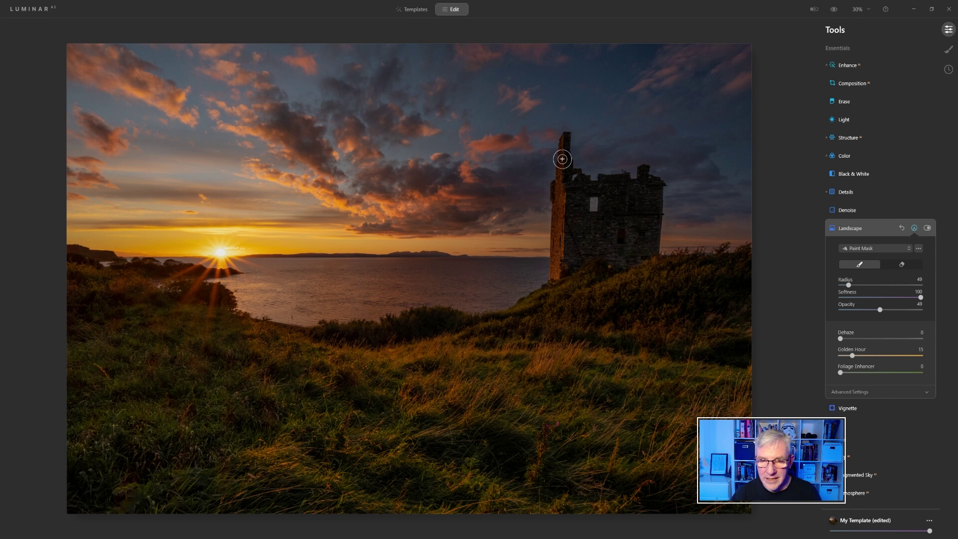
pyautogui.moveTo(561, 156); pyautogui.dragTo(559, 274)
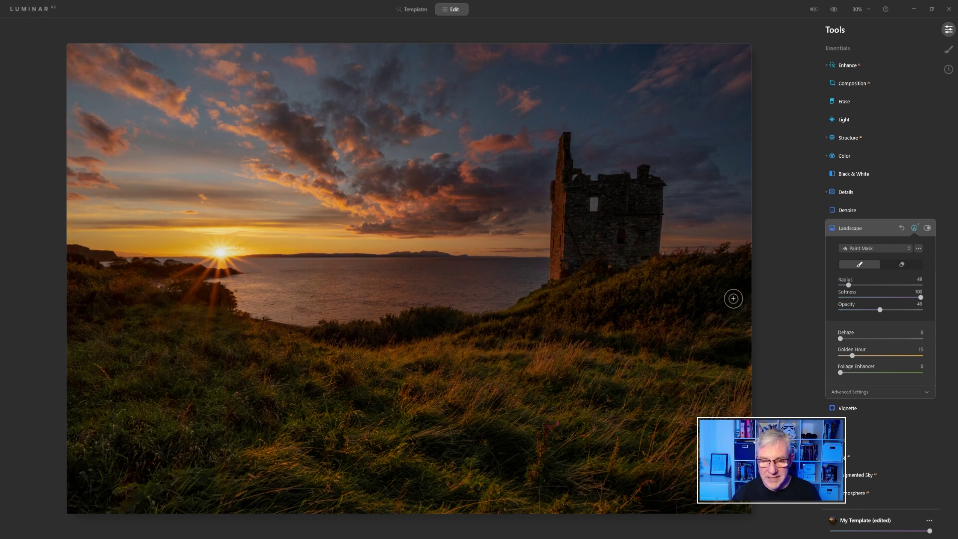
# - Extend the Golden Hour mask over the sunlit grass, the hillside below the castle, the bushes near the sun and the clouds
pyautogui.moveTo(540, 357); pyautogui.dragTo(590, 364)
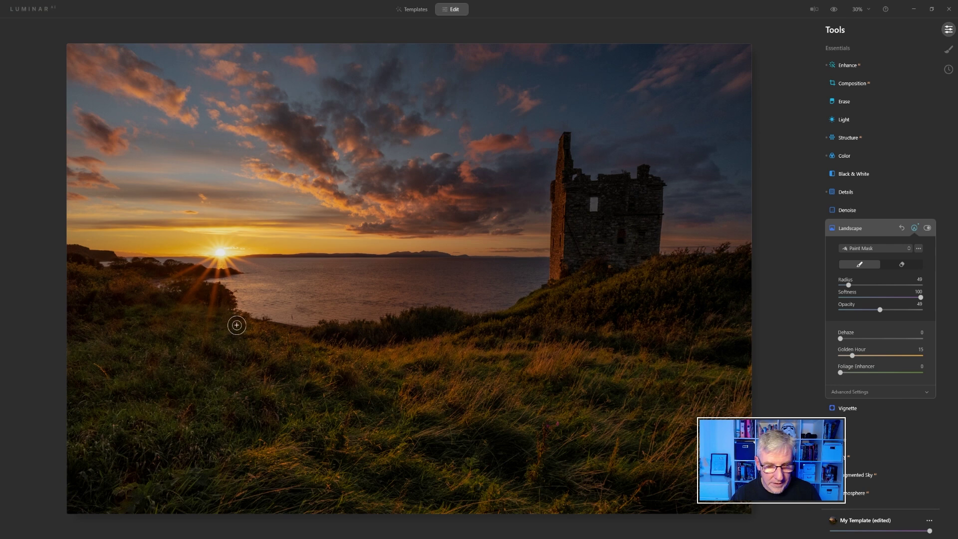
pyautogui.moveTo(239, 326); pyautogui.dragTo(301, 352)
pyautogui.moveTo(513, 310)
pyautogui.mouseDown()
pyautogui.moveTo(638, 269)
pyautogui.moveTo(671, 264)
pyautogui.moveTo(684, 286)
pyautogui.mouseUp()
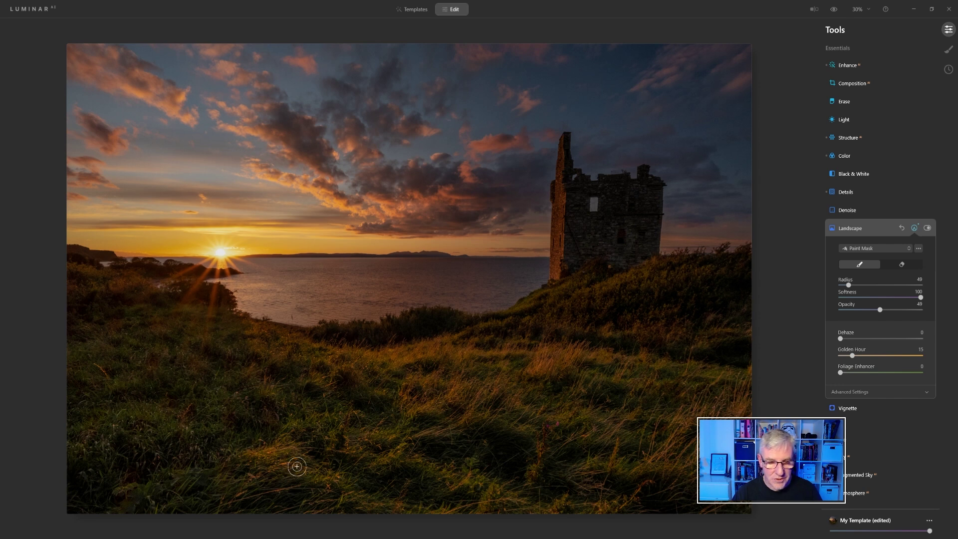
pyautogui.moveTo(140, 286); pyautogui.dragTo(70, 265)
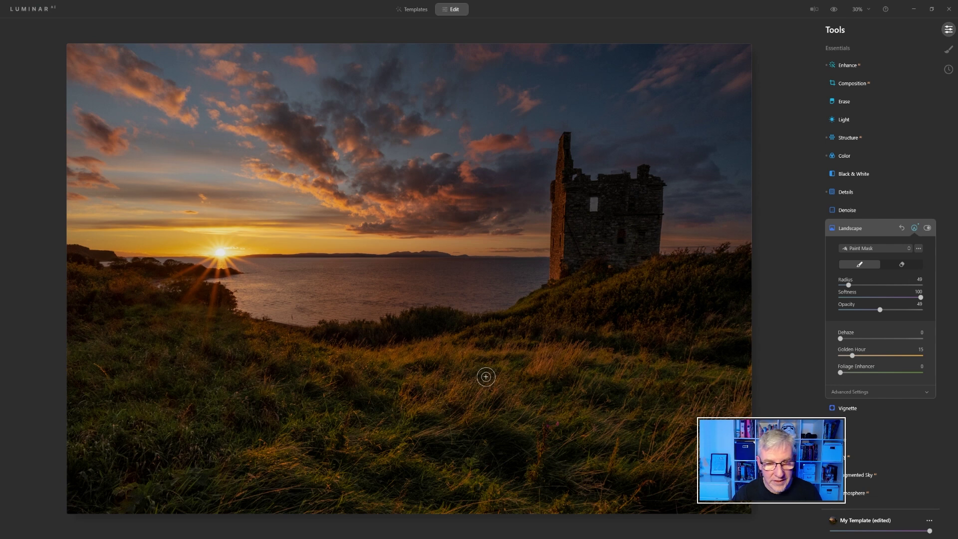
pyautogui.moveTo(299, 181); pyautogui.dragTo(322, 190)
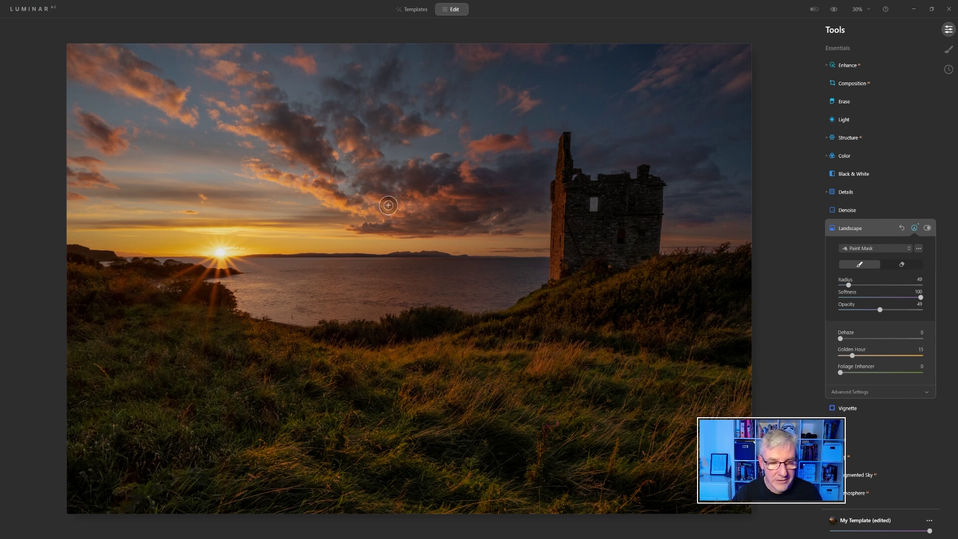
pyautogui.moveTo(381, 216)
pyautogui.mouseDown()
pyautogui.moveTo(455, 180)
pyautogui.moveTo(469, 179)
pyautogui.moveTo(447, 199)
pyautogui.moveTo(492, 196)
pyautogui.moveTo(448, 180)
pyautogui.moveTo(437, 187)
pyautogui.moveTo(463, 183)
pyautogui.moveTo(481, 194)
pyautogui.mouseUp()
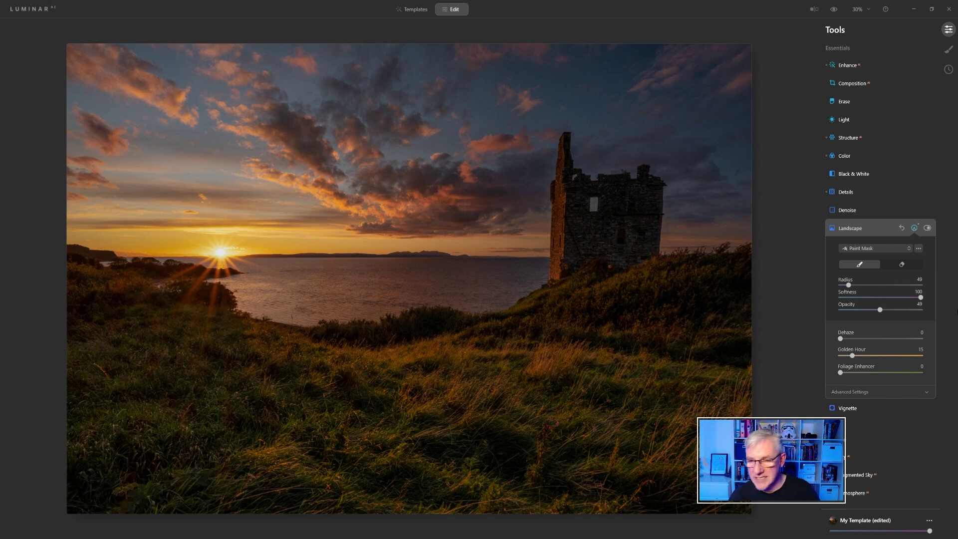
# - Erase the Golden Hour mask from the dark clouds above the sea, raising the eraser opacity to 99, and finish masking
pyautogui.click(903, 264)
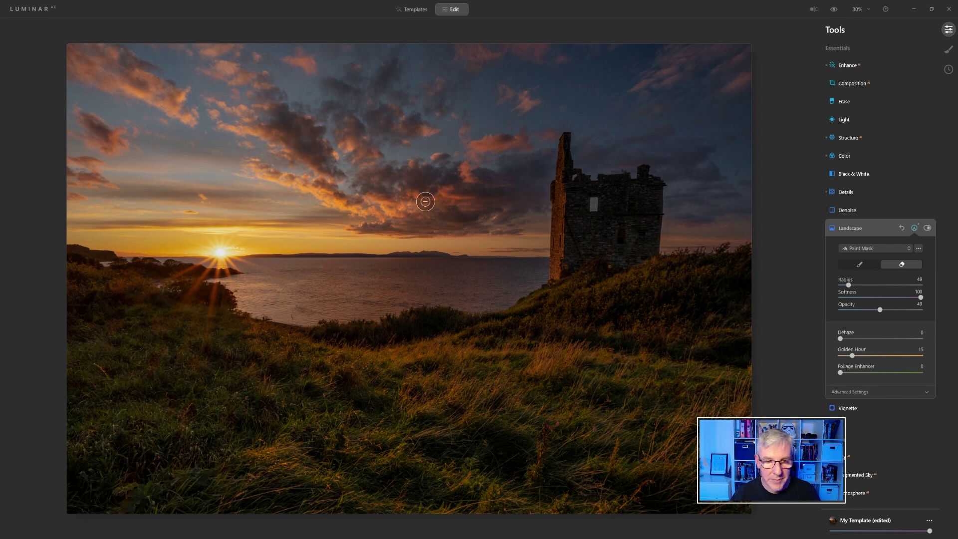
pyautogui.moveTo(425, 201)
pyautogui.mouseDown()
pyautogui.moveTo(462, 184)
pyautogui.moveTo(416, 196)
pyautogui.moveTo(432, 210)
pyautogui.moveTo(449, 187)
pyautogui.moveTo(379, 228)
pyautogui.moveTo(284, 175)
pyautogui.moveTo(423, 224)
pyautogui.moveTo(283, 176)
pyautogui.moveTo(457, 205)
pyautogui.moveTo(469, 174)
pyautogui.moveTo(412, 205)
pyautogui.moveTo(450, 175)
pyautogui.moveTo(443, 190)
pyautogui.moveTo(461, 178)
pyautogui.moveTo(461, 211)
pyautogui.moveTo(438, 193)
pyautogui.moveTo(357, 202)
pyautogui.moveTo(286, 167)
pyautogui.moveTo(345, 186)
pyautogui.moveTo(496, 196)
pyautogui.moveTo(331, 191)
pyautogui.moveTo(377, 204)
pyautogui.moveTo(527, 205)
pyautogui.mouseUp()
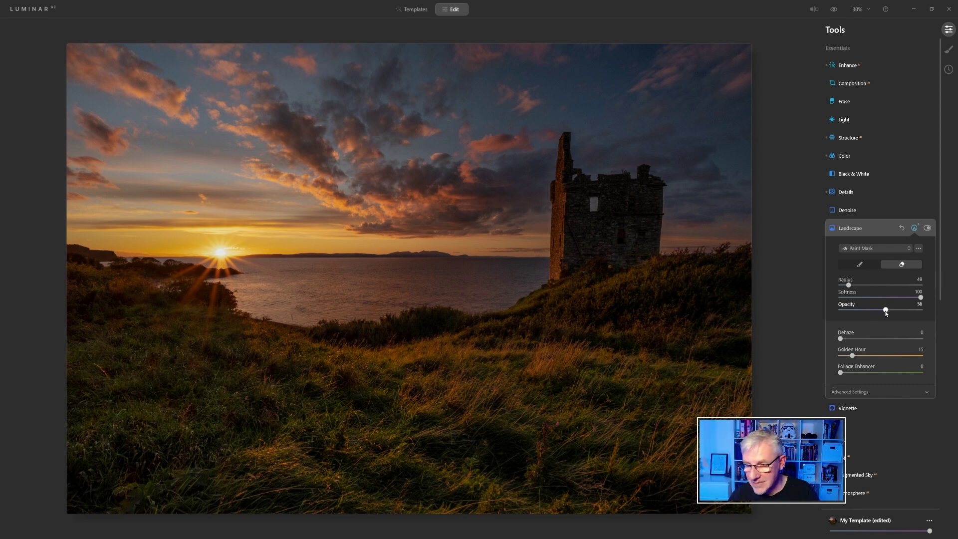
pyautogui.moveTo(421, 180)
pyautogui.mouseDown()
pyautogui.moveTo(446, 195)
pyautogui.moveTo(431, 204)
pyautogui.moveTo(407, 183)
pyautogui.moveTo(342, 221)
pyautogui.moveTo(325, 200)
pyautogui.moveTo(274, 177)
pyautogui.moveTo(383, 210)
pyautogui.moveTo(274, 166)
pyautogui.moveTo(262, 174)
pyautogui.moveTo(444, 201)
pyautogui.moveTo(464, 173)
pyautogui.moveTo(526, 229)
pyautogui.mouseUp()
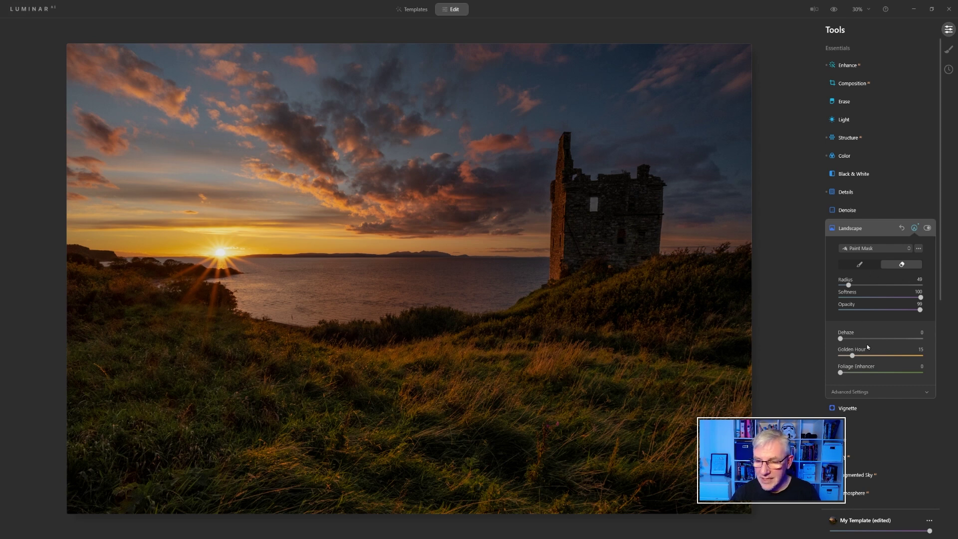
pyautogui.click(915, 228)
# - Compare the photo before and after the edits across its full width, and leave the comparison view
pyautogui.click(747, 9)
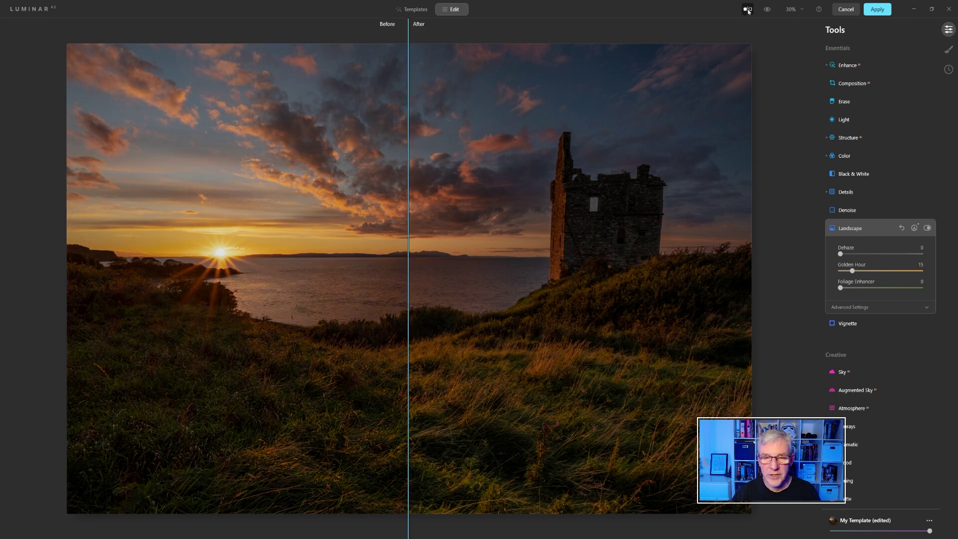
pyautogui.moveTo(408, 264); pyautogui.dragTo(62, 259)
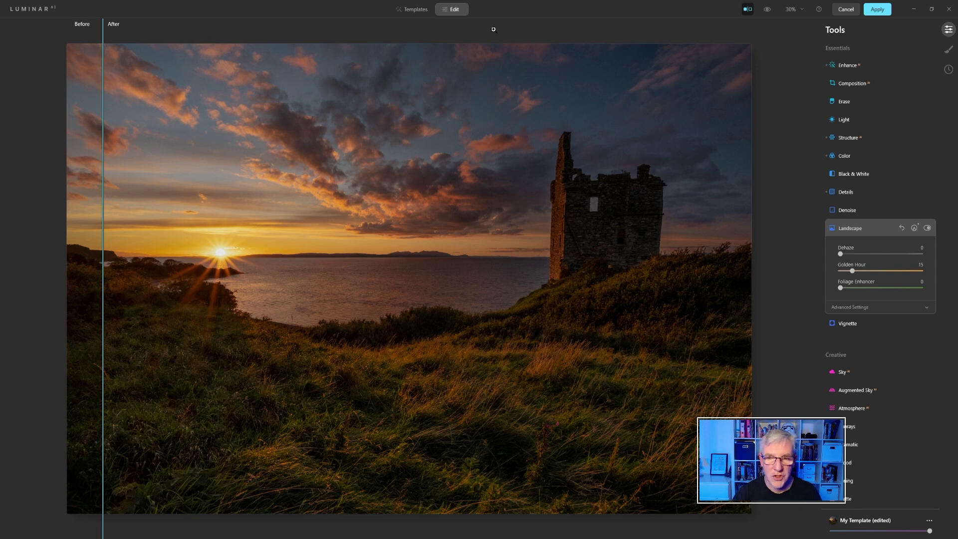
pyautogui.click(748, 13)
# - Set an Orton Effect Glow amount of 14 and paint its mask over the middle grass at radius 93 and opacity 34
pyautogui.scroll(-2, 859, 409)
pyautogui.click(858, 439)
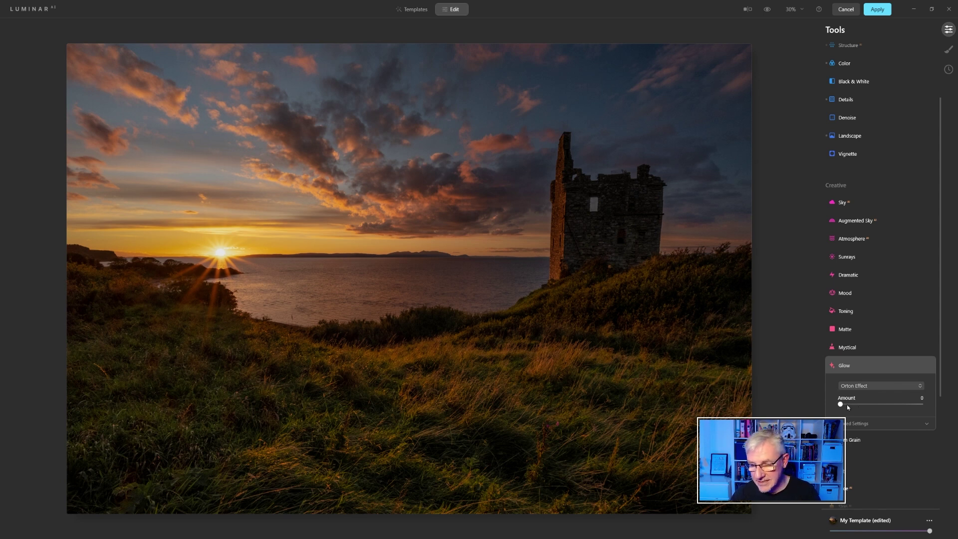
pyautogui.moveTo(841, 405); pyautogui.dragTo(855, 405)
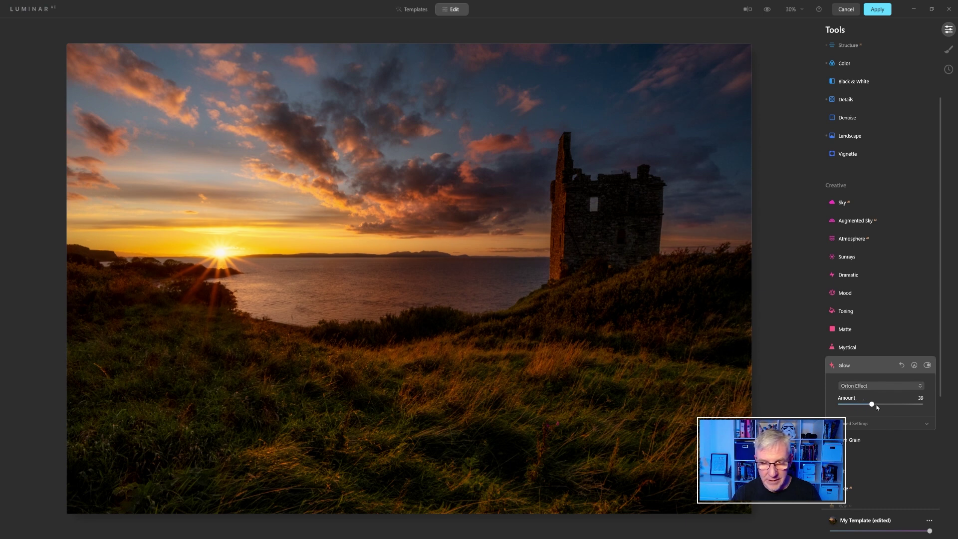
pyautogui.moveTo(877, 408); pyautogui.dragTo(858, 408)
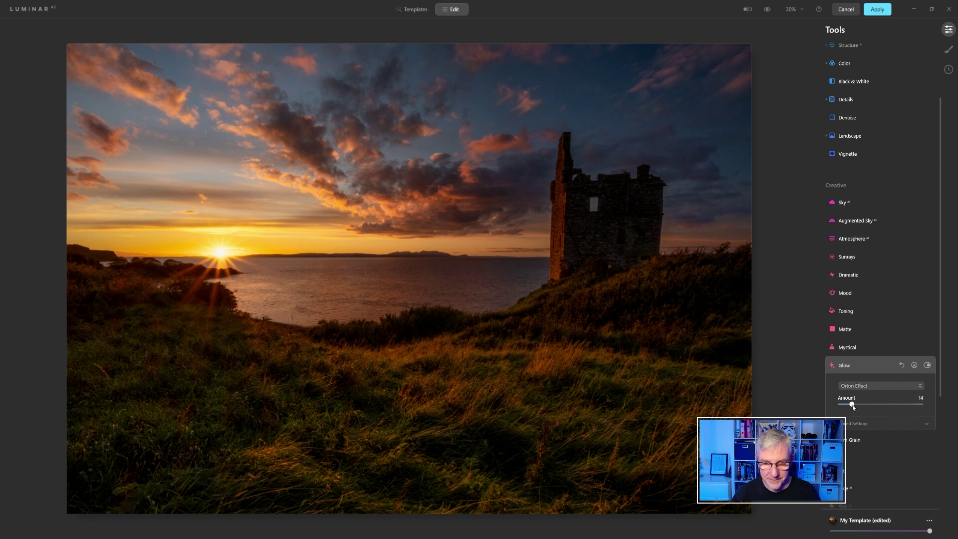
pyautogui.click(914, 366)
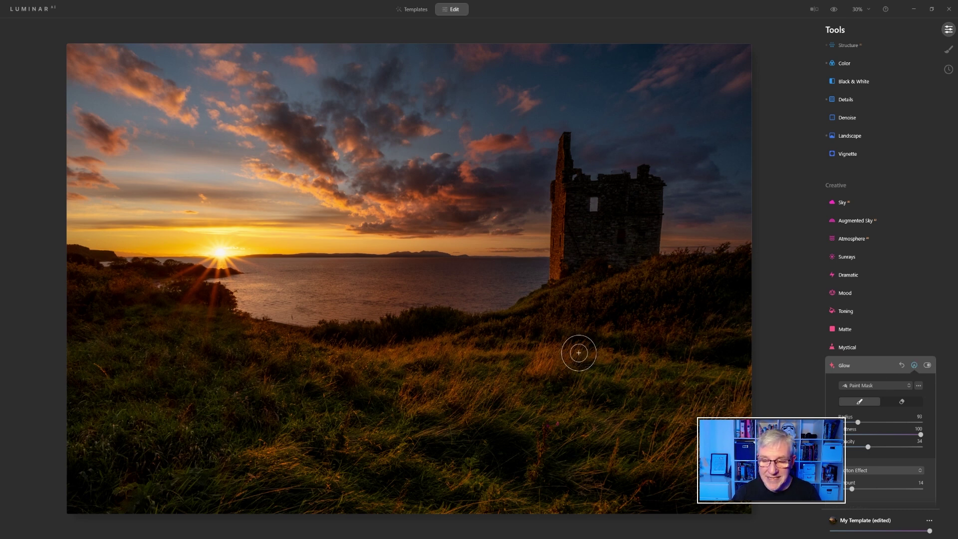
pyautogui.moveTo(575, 351)
pyautogui.mouseDown()
pyautogui.moveTo(533, 364)
pyautogui.moveTo(565, 351)
pyautogui.moveTo(557, 369)
pyautogui.moveTo(542, 351)
pyautogui.moveTo(395, 358)
pyautogui.mouseUp()
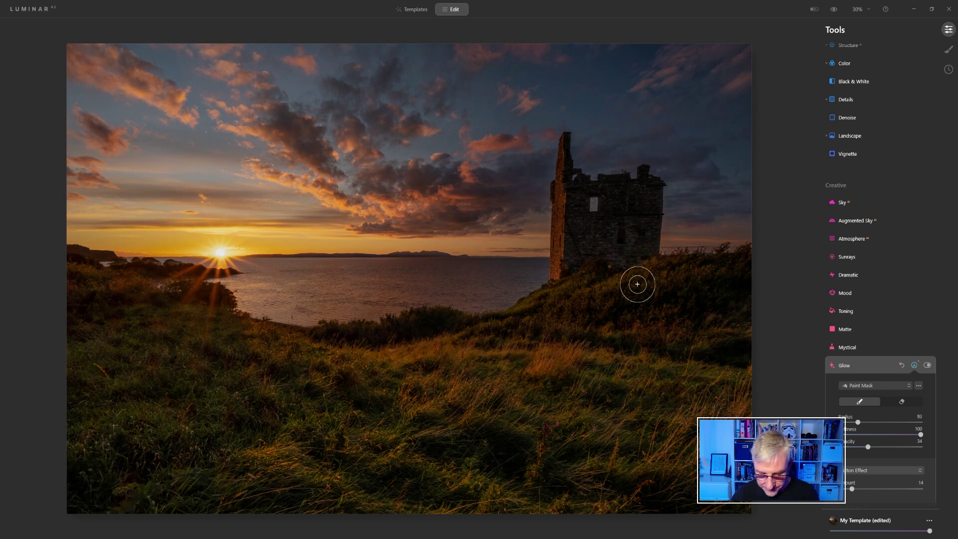
# - Paint the Glow mask at radius 50 down the hillside below the castle and along the grass edge to the coastal bushes
pyautogui.moveTo(858, 423); pyautogui.dragTo(849, 423)
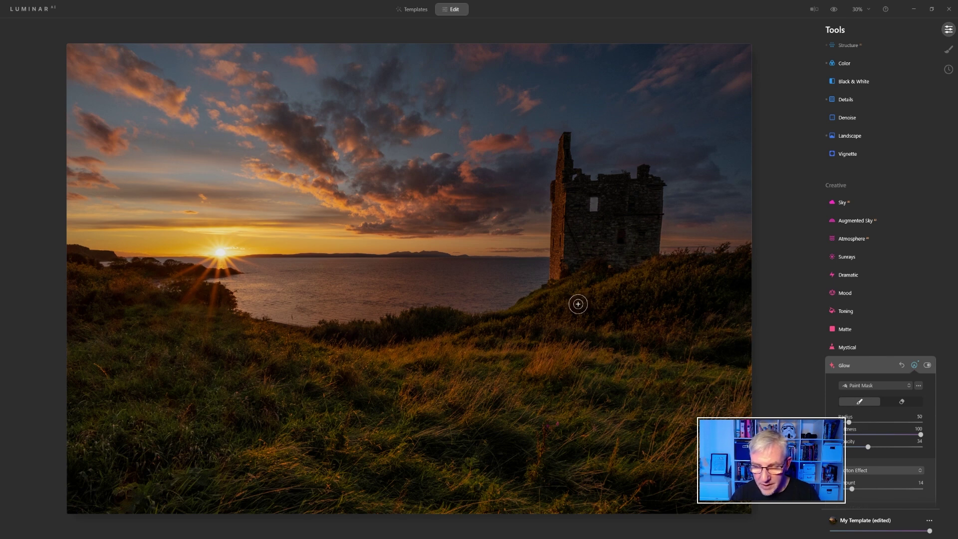
pyautogui.moveTo(660, 266)
pyautogui.mouseDown()
pyautogui.moveTo(602, 289)
pyautogui.moveTo(569, 285)
pyautogui.moveTo(434, 342)
pyautogui.mouseUp()
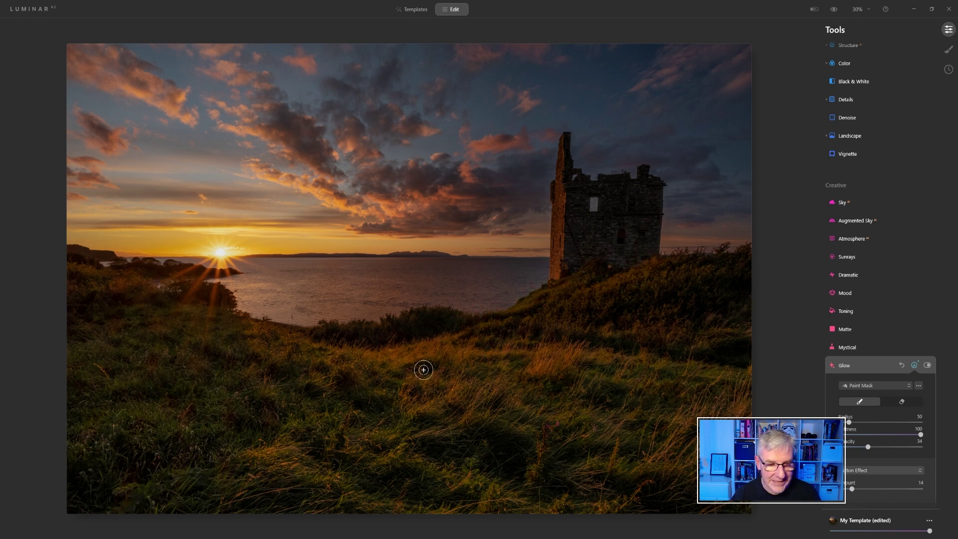
pyautogui.moveTo(374, 359)
pyautogui.mouseDown()
pyautogui.moveTo(251, 329)
pyautogui.moveTo(296, 353)
pyautogui.moveTo(249, 332)
pyautogui.mouseUp()
pyautogui.moveTo(166, 299)
pyautogui.mouseDown()
pyautogui.moveTo(122, 279)
pyautogui.moveTo(95, 271)
pyautogui.mouseUp()
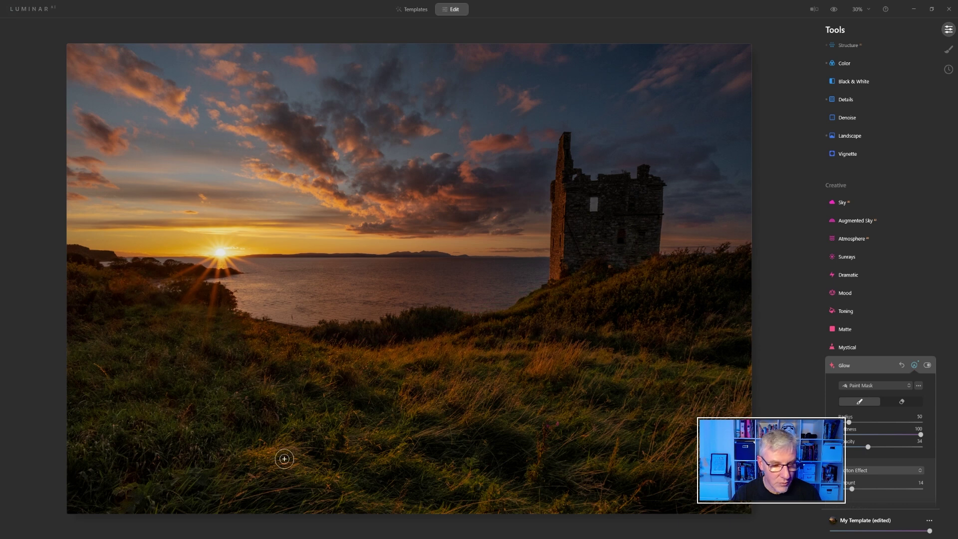
# - Extend the Glow mask over the foreground grass and hillside, use a larger brush along the headland beside the sun, and finish masking
pyautogui.moveTo(575, 372)
pyautogui.mouseDown()
pyautogui.moveTo(606, 359)
pyautogui.moveTo(564, 387)
pyautogui.mouseUp()
pyautogui.moveTo(447, 398)
pyautogui.mouseDown()
pyautogui.moveTo(410, 404)
pyautogui.moveTo(427, 384)
pyautogui.moveTo(487, 399)
pyautogui.moveTo(452, 403)
pyautogui.moveTo(499, 401)
pyautogui.moveTo(477, 403)
pyautogui.mouseUp()
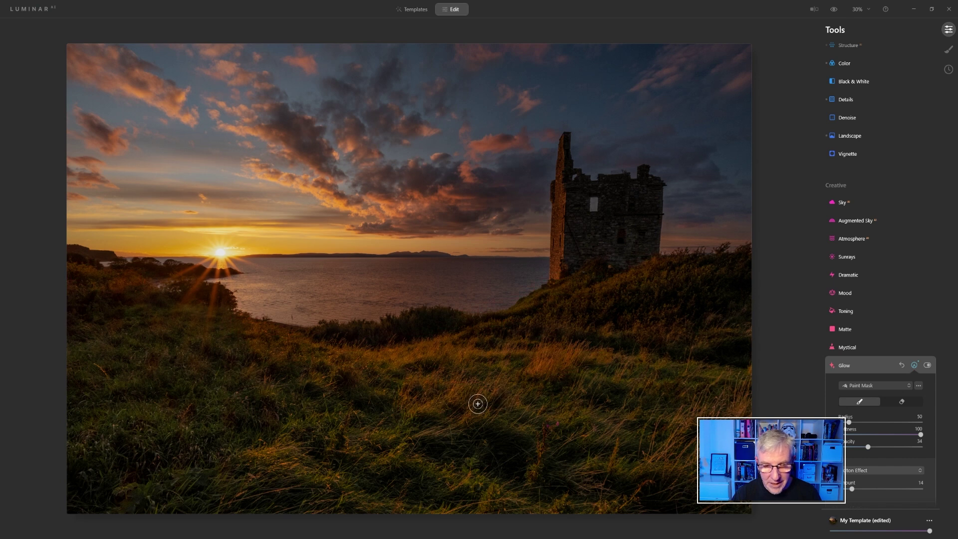
pyautogui.moveTo(619, 432)
pyautogui.mouseDown()
pyautogui.moveTo(533, 430)
pyautogui.moveTo(626, 397)
pyautogui.mouseUp()
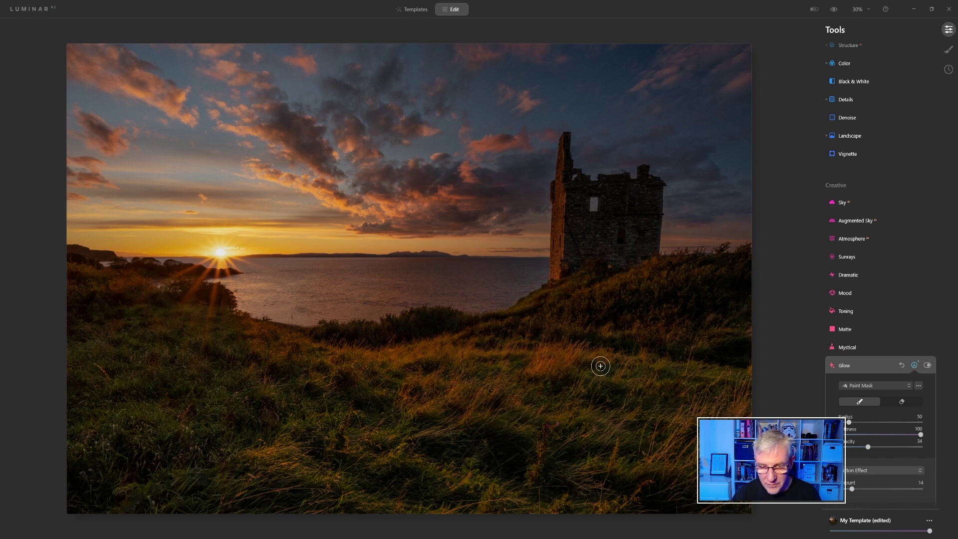
pyautogui.moveTo(689, 366)
pyautogui.mouseDown()
pyautogui.moveTo(611, 329)
pyautogui.moveTo(718, 337)
pyautogui.moveTo(735, 328)
pyautogui.moveTo(552, 318)
pyautogui.mouseUp()
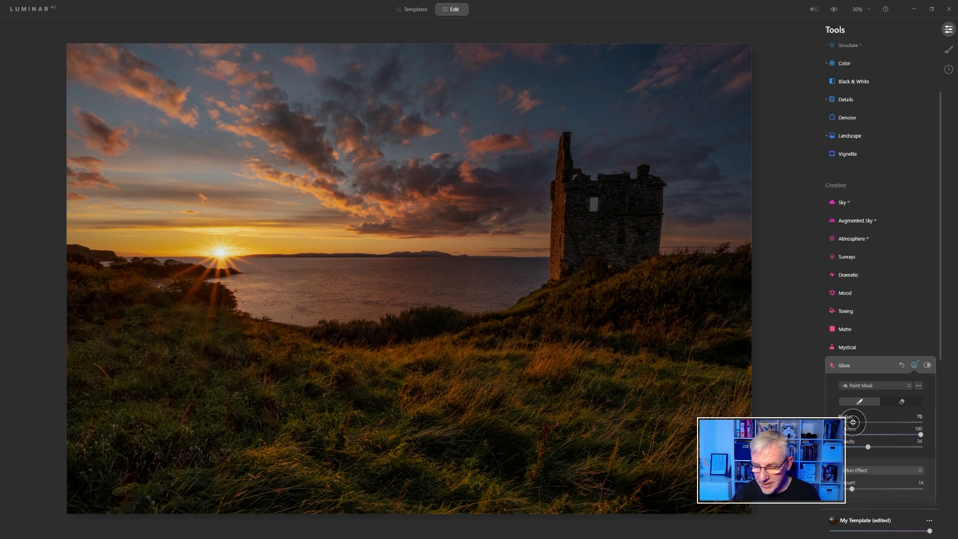
pyautogui.moveTo(853, 423); pyautogui.dragTo(856, 423)
pyautogui.moveTo(176, 251)
pyautogui.mouseDown()
pyautogui.moveTo(291, 252)
pyautogui.moveTo(145, 245)
pyautogui.moveTo(291, 241)
pyautogui.moveTo(112, 248)
pyautogui.mouseUp()
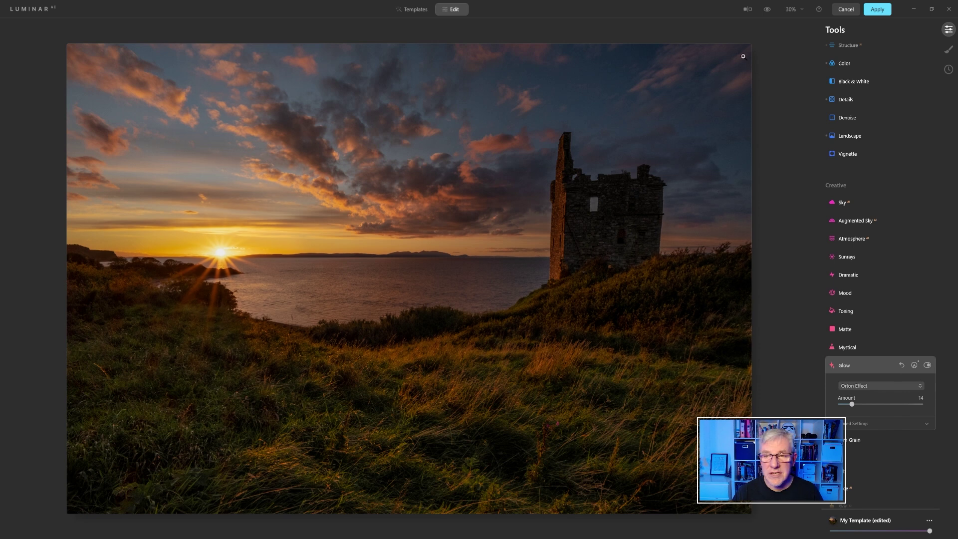
# - Review the Glow result against the original photo in the before and after comparison
pyautogui.click(747, 9)
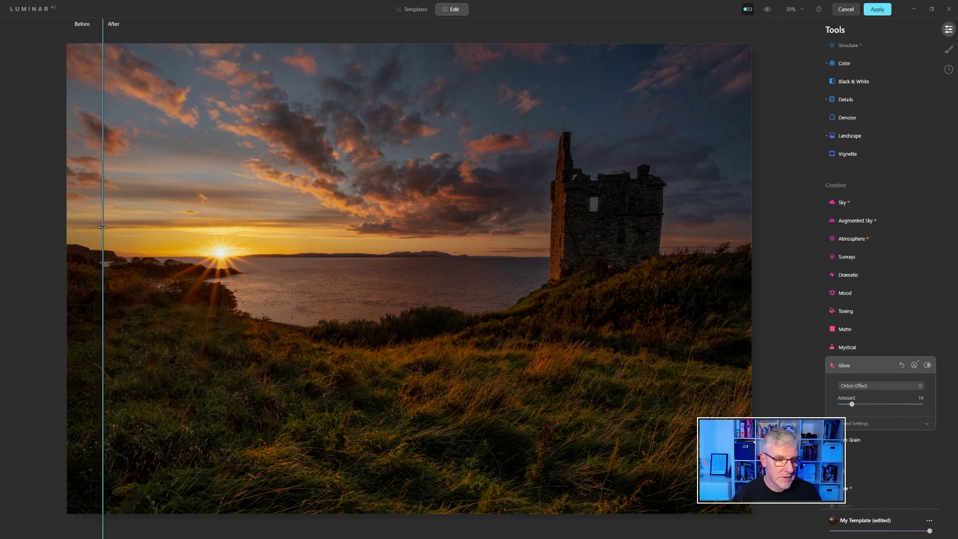
pyautogui.moveTo(102, 227); pyautogui.dragTo(46, 211)
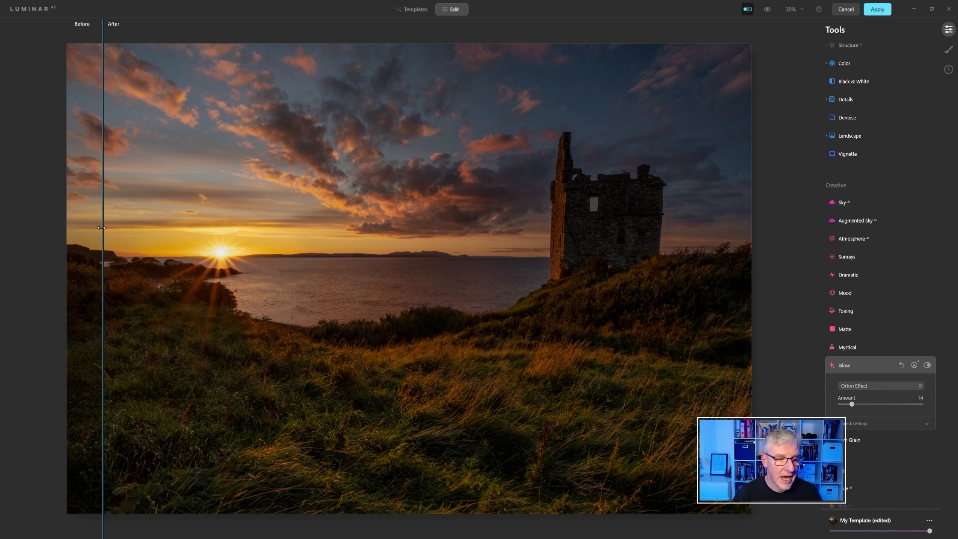
pyautogui.moveTo(102, 228); pyautogui.dragTo(8, 244)
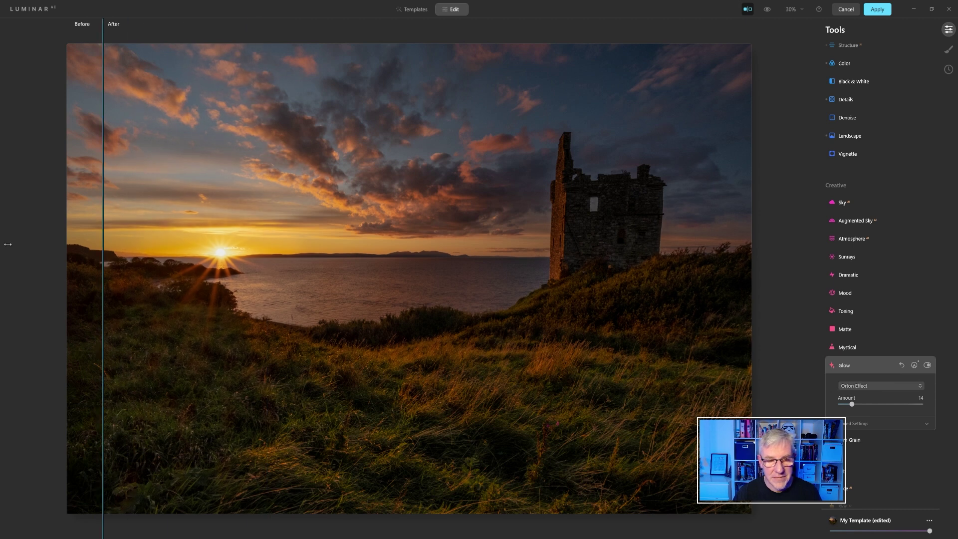